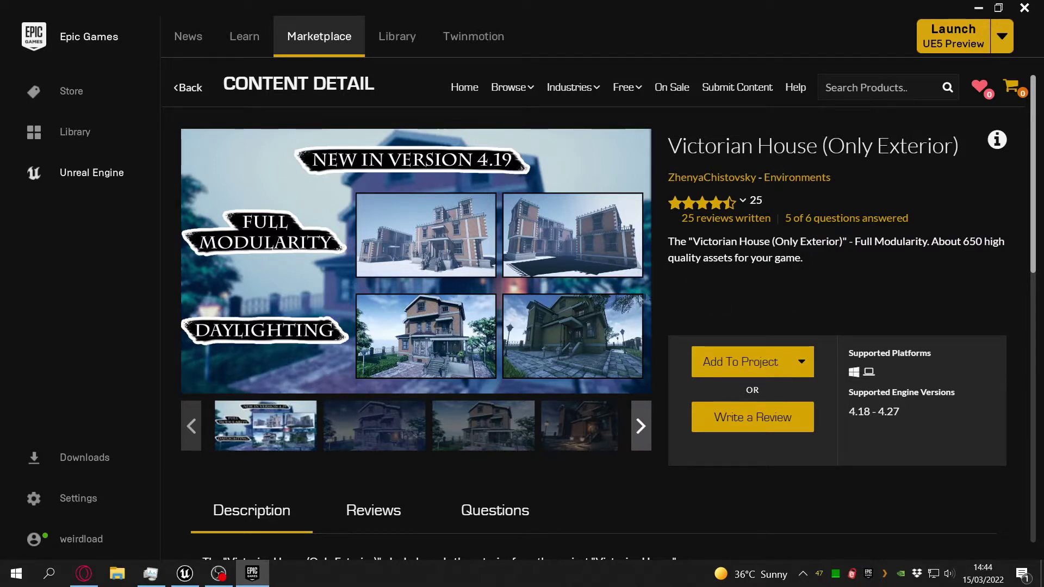
Look through the Victorian House (Only Exterior) preview images, then return to the house level in Unreal Editor.
click(375, 438)
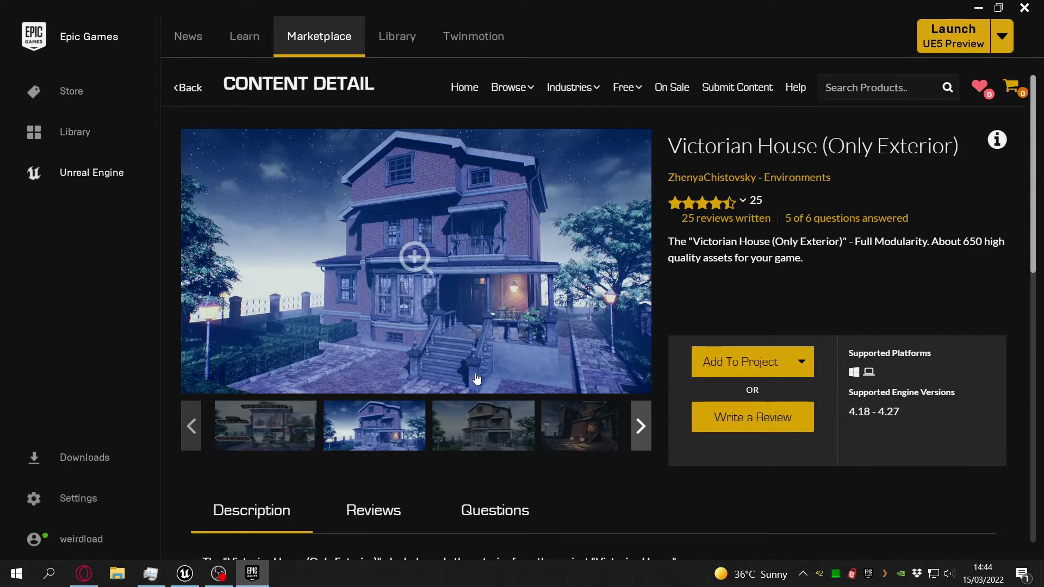
click(574, 437)
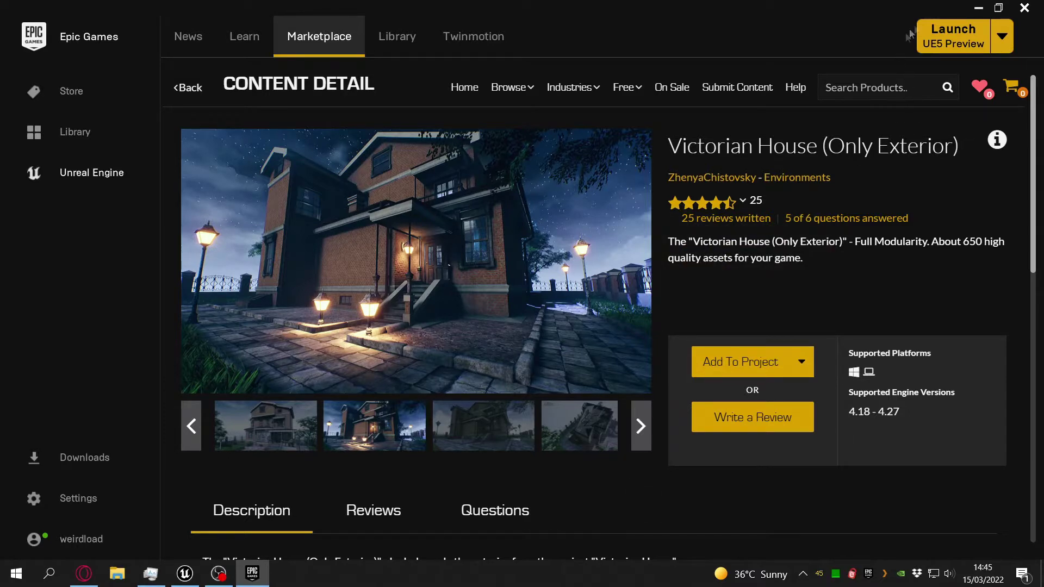
click(977, 9)
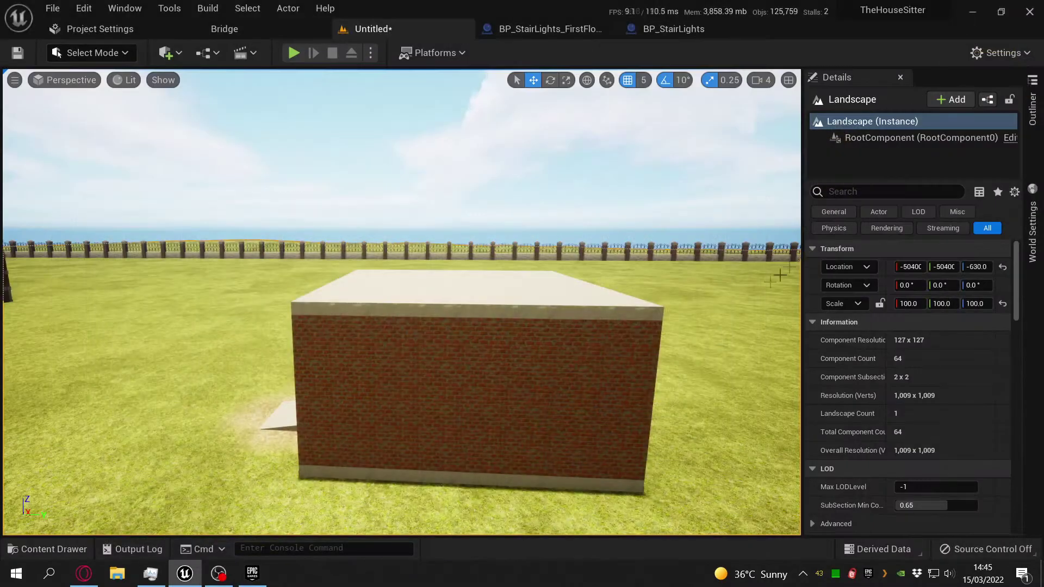
Select the brick wall segment at the shed's corner and shift it along the Y axis to 4950.
right_drag(461, 349, 579, 418)
right_drag(333, 345, 380, 357)
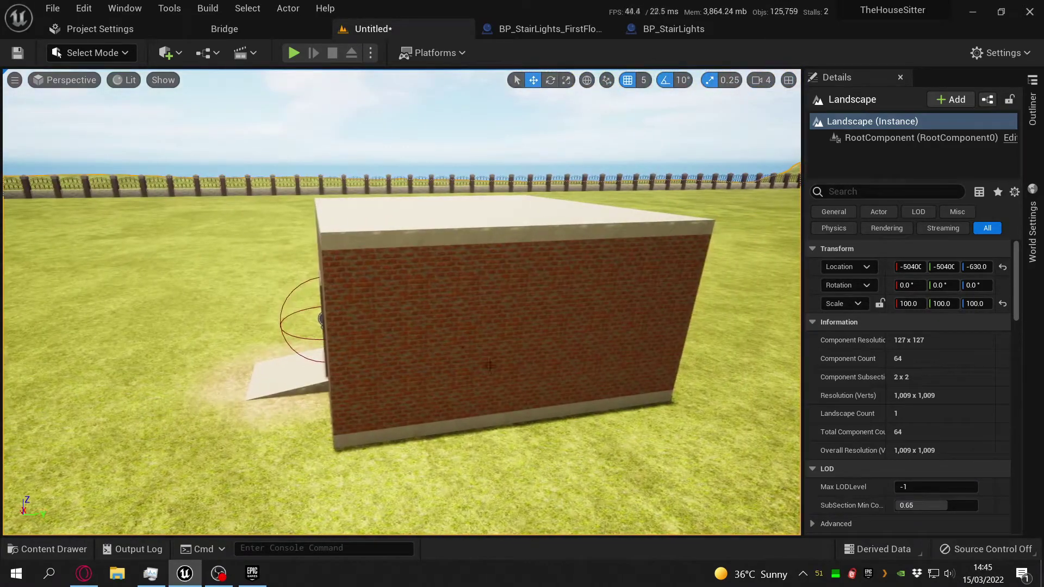
click(380, 358)
mouse_move(473, 413)
mouse_down()
mouse_move(294, 432)
mouse_move(437, 414)
mouse_move(242, 427)
mouse_move(466, 411)
mouse_up()
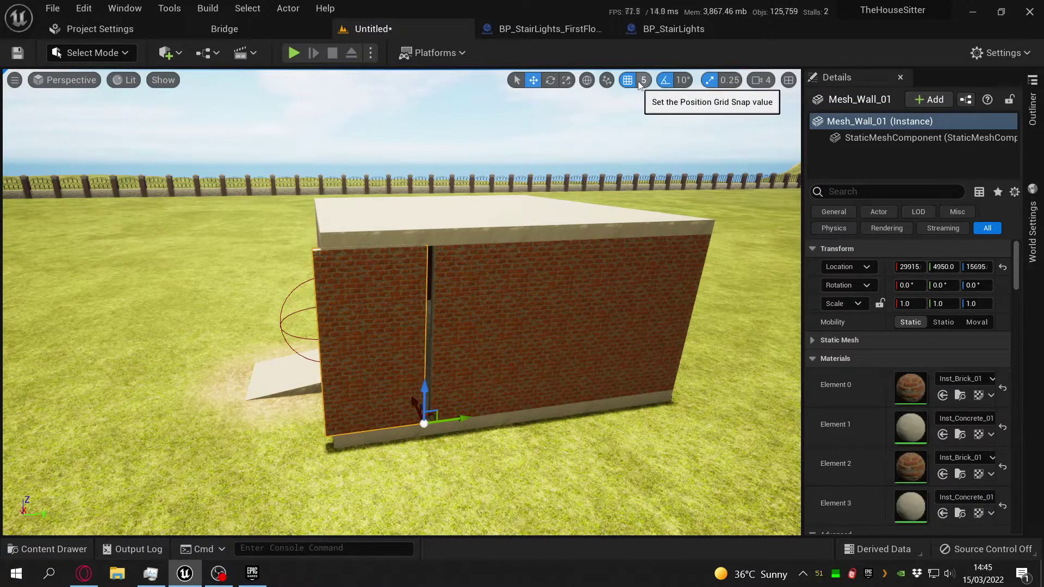
Move the shed's wall segment back along the Y axis to 4965 to close the gap.
key(w)
right_drag(517, 320, 579, 348)
key(w)
drag(339, 490, 373, 489)
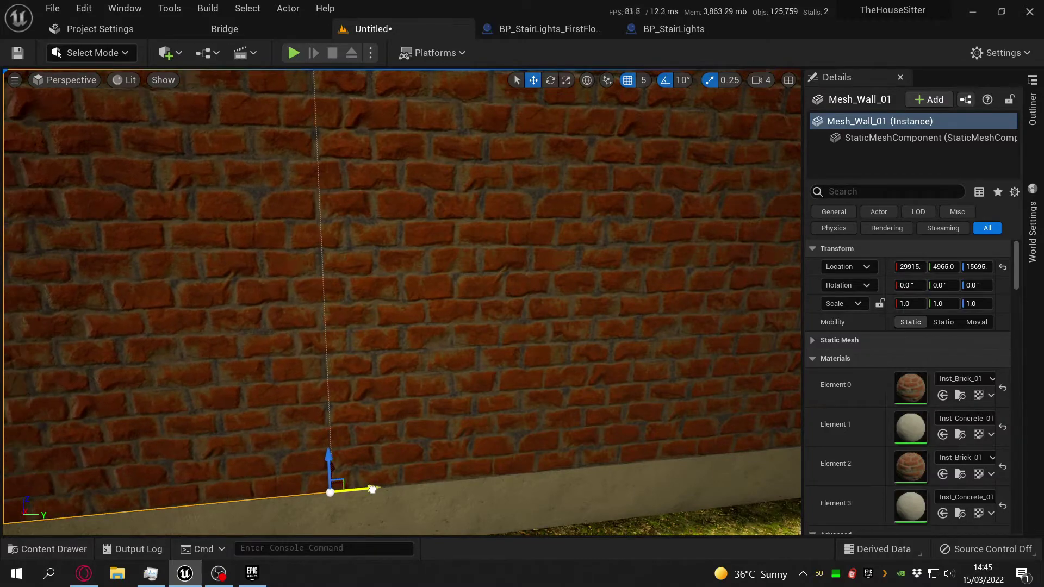
Examine the shed's entrance side, selecting the door and the adjacent brick wall segment to check how the pieces fit together.
key(s)
right_drag(373, 489, 426, 533)
key(s)
key(a)
key(d)
key(a)
key(a)
key(d)
key(d)
key(s)
right_drag(296, 356, 345, 325)
key(a)
click(345, 325)
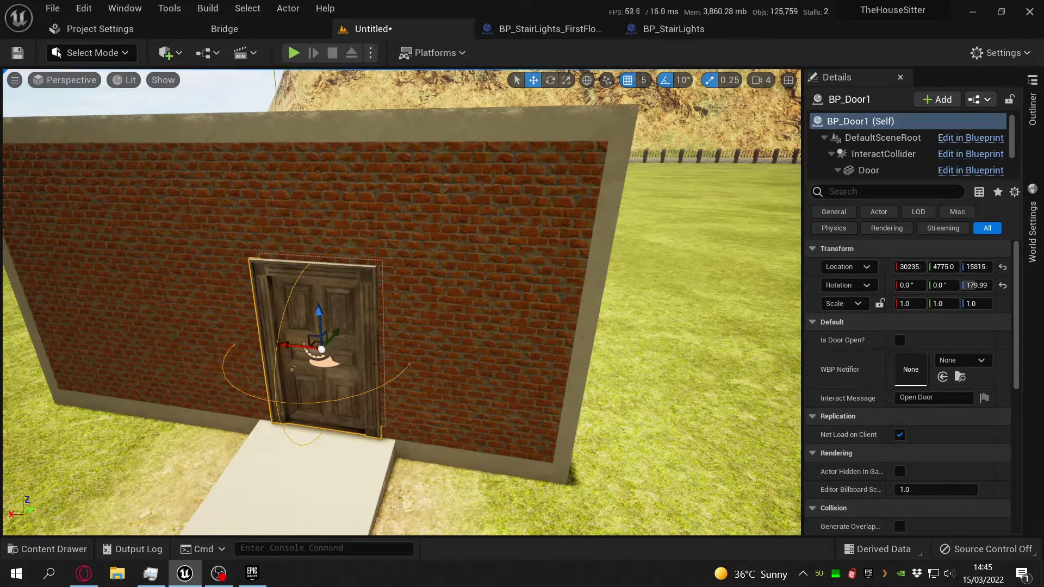
click(465, 270)
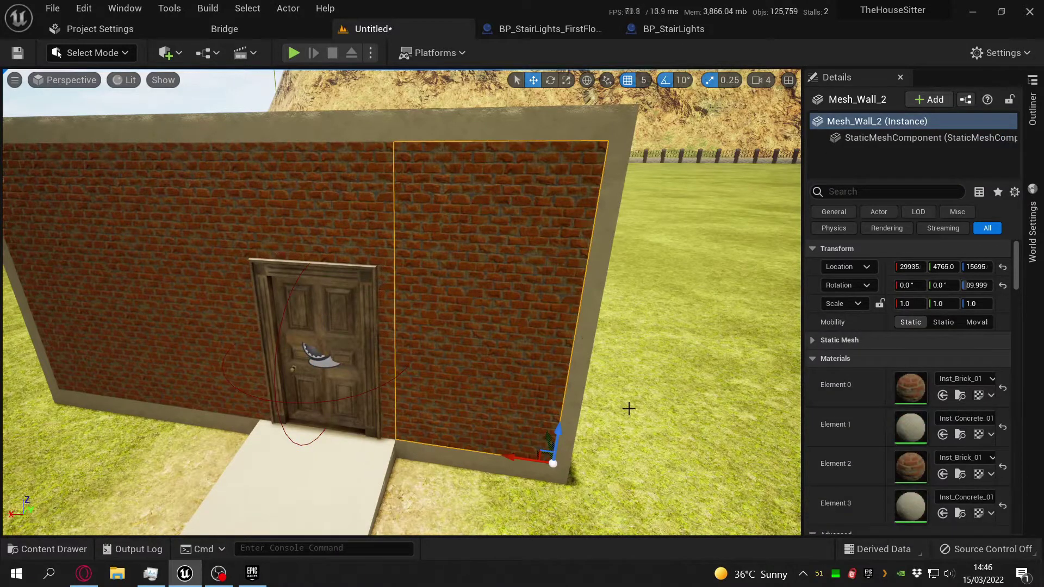
scroll(861, 424, down, 3)
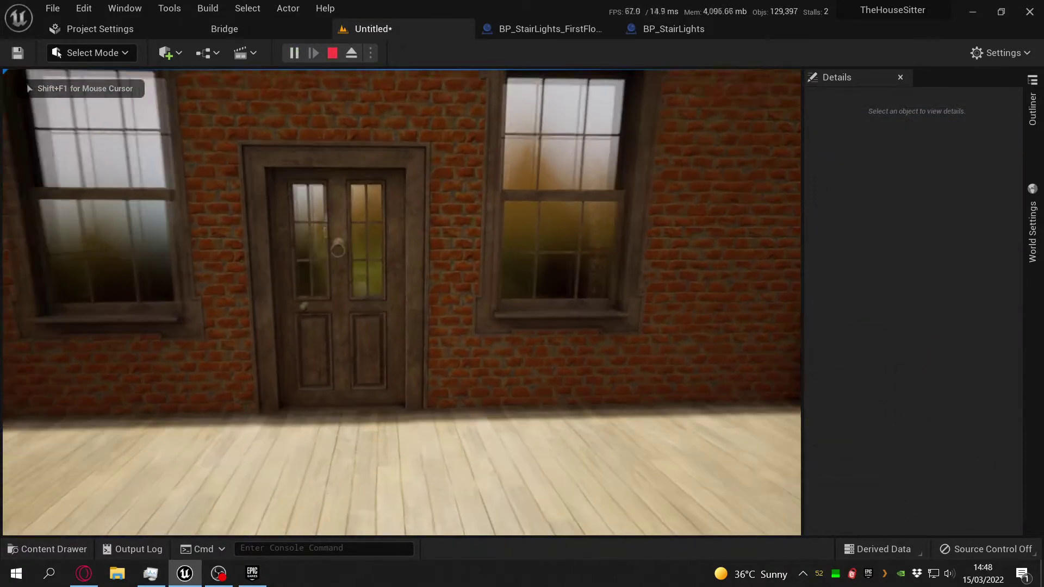
In the play session, enter the house through the front door and turn on the hall light.
key(w)
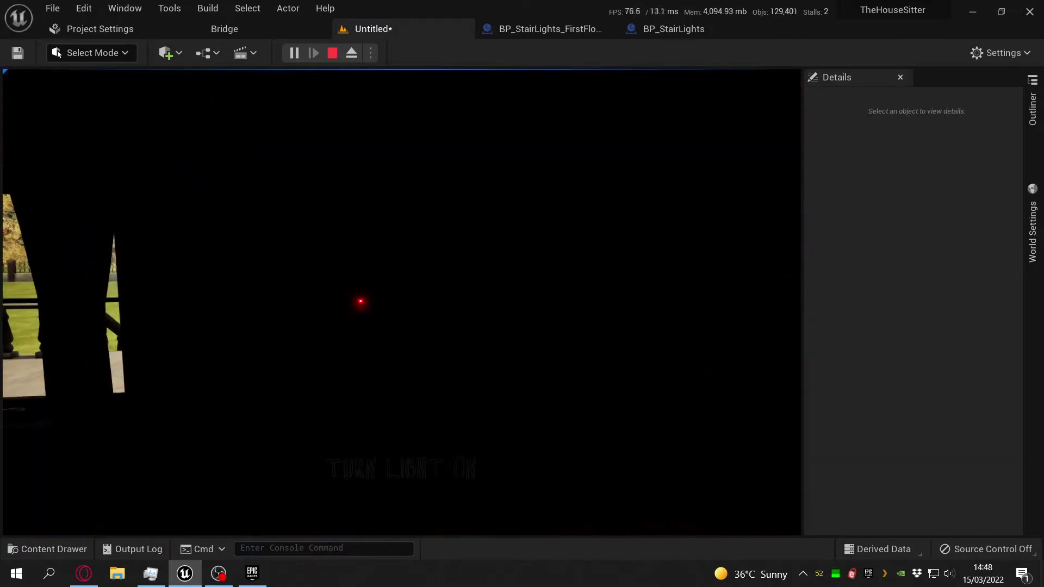
key(e)
key(w)
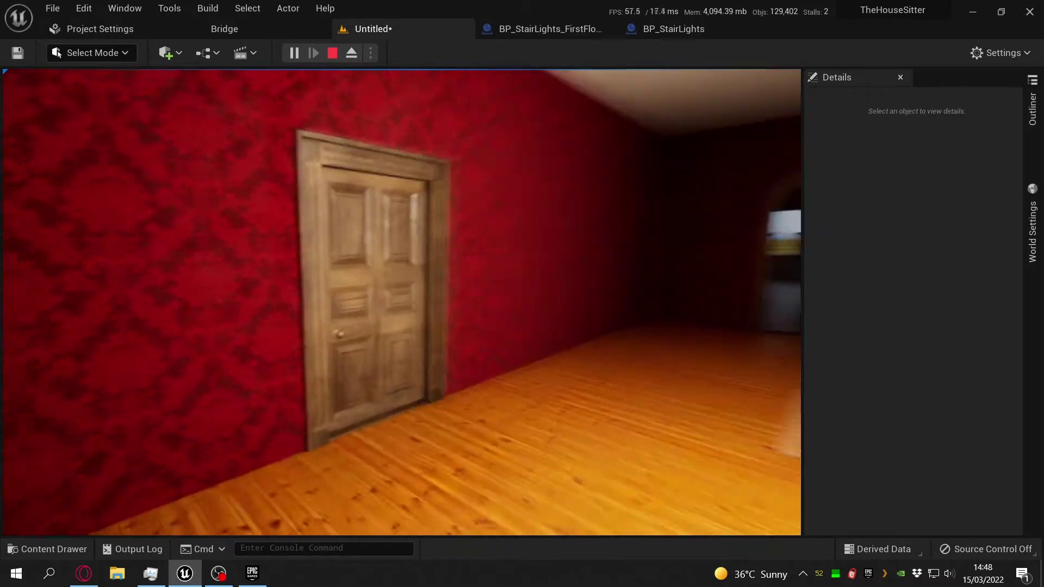
Open the wooden hall door and back into the dark living room to view the light falling through the doorway.
key(e)
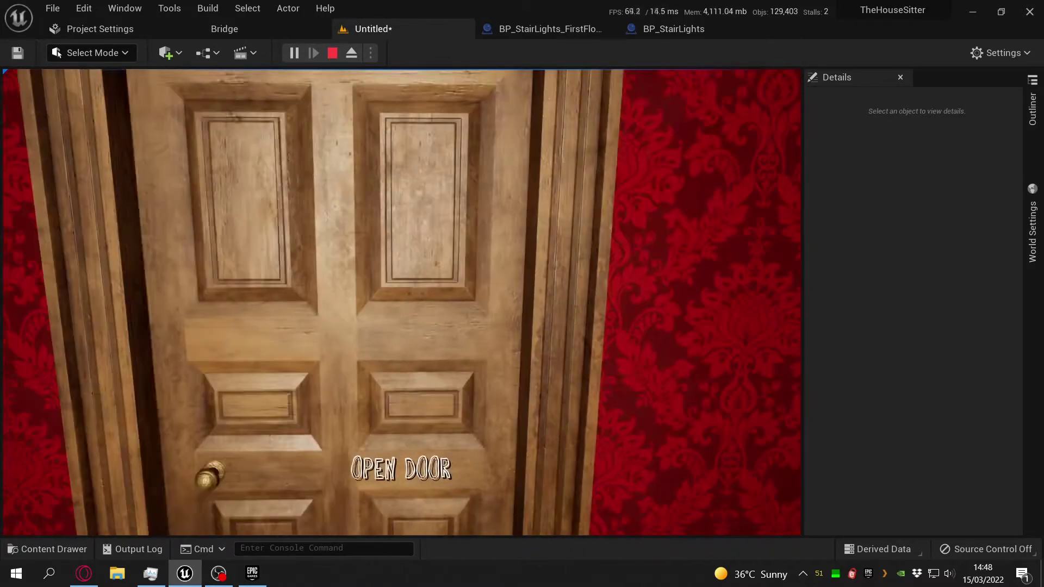
key(w)
key(w)
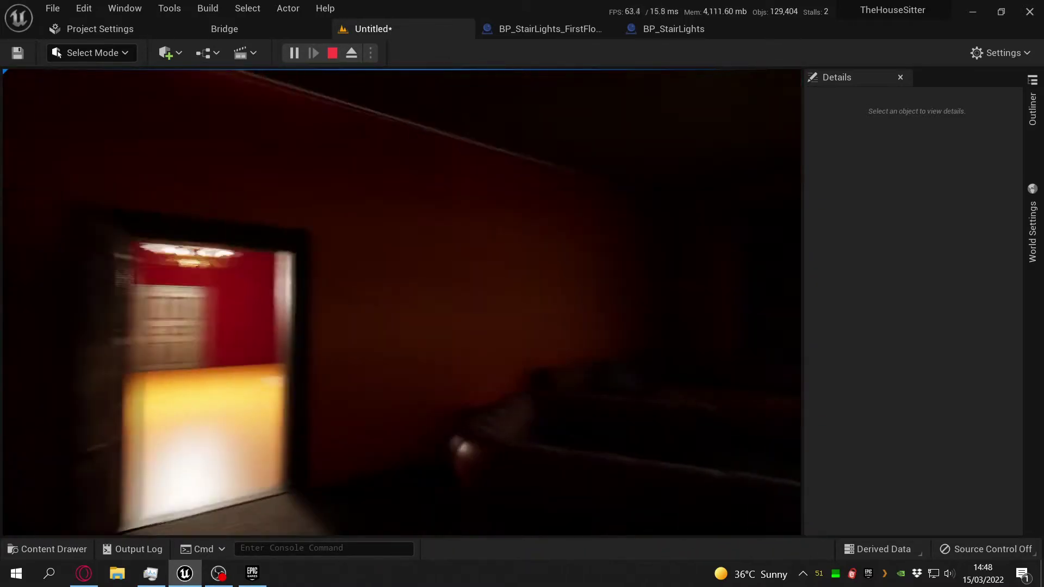
key(s)
key(s)
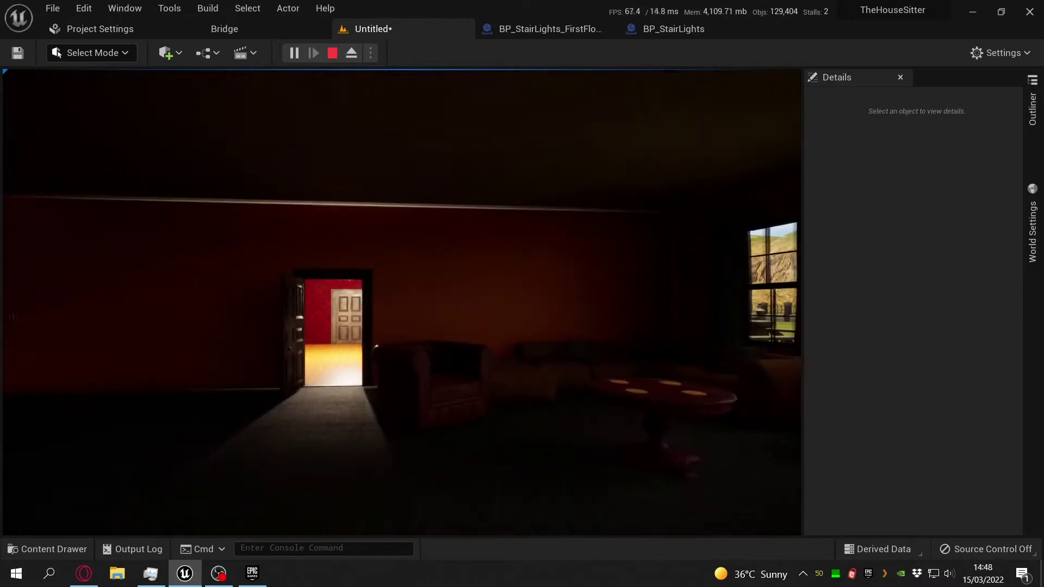
key(a)
key(d)
key(d)
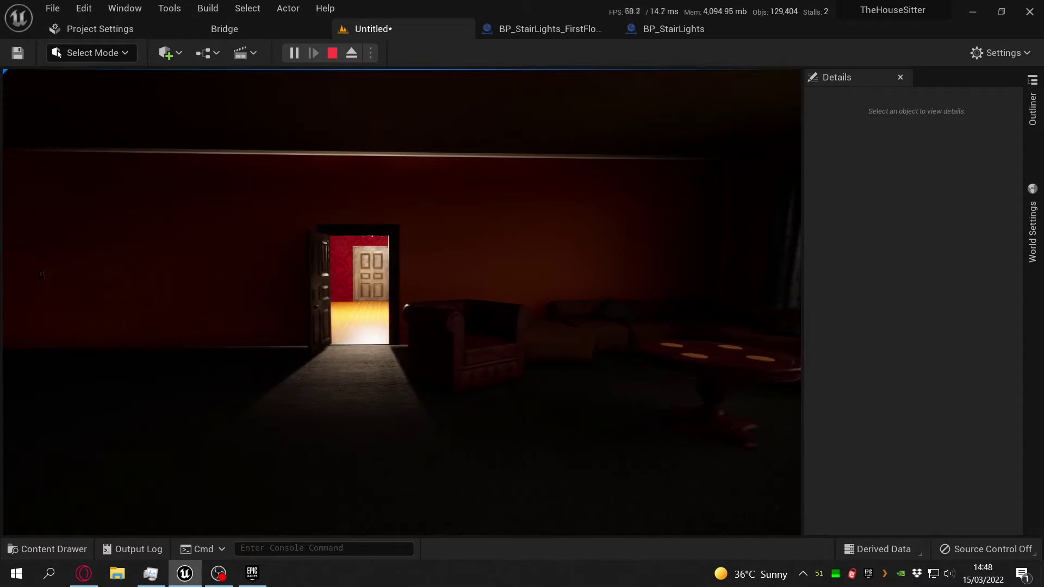
Walk up to the lit doorway and back away again, examining how the hall light affects the dark living room.
key(w)
key(w)
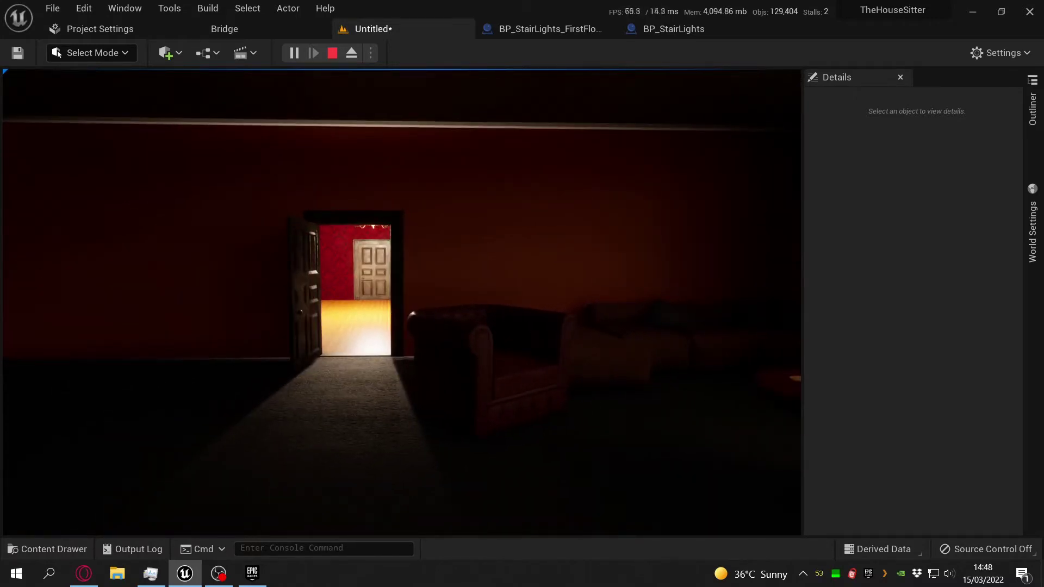
key(w)
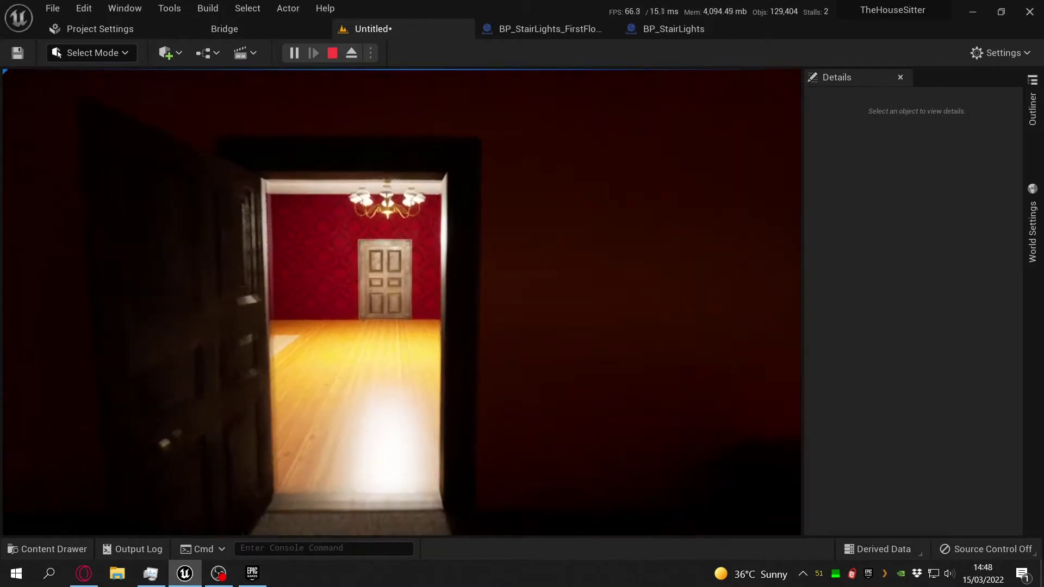
key(w)
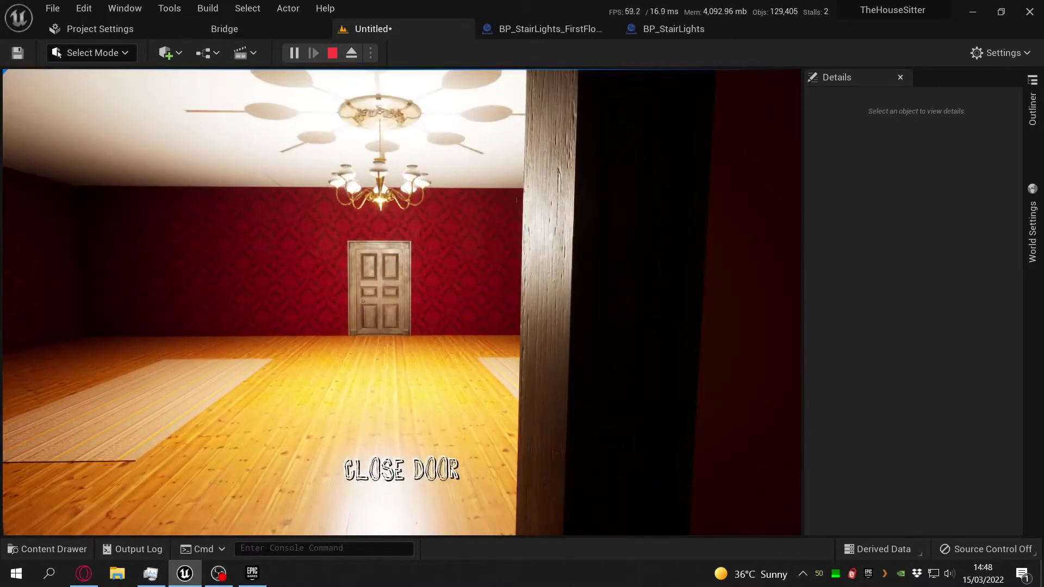
key(s)
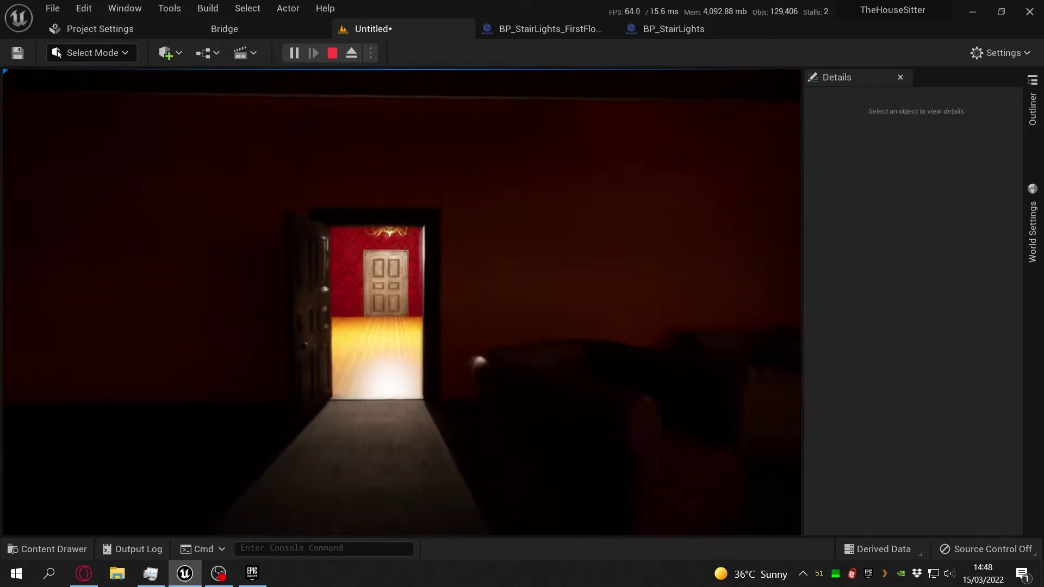
key(s)
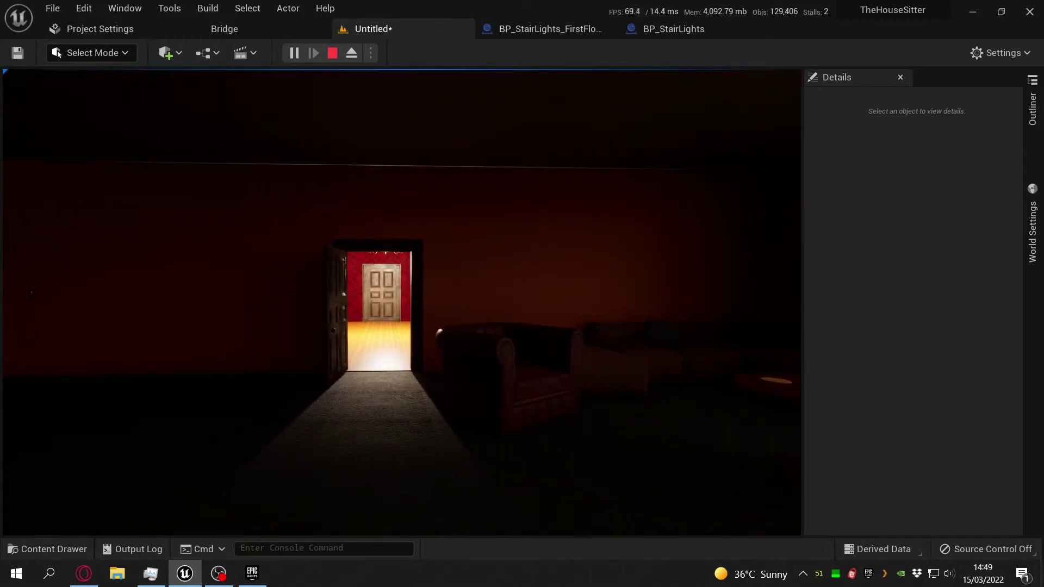
key(s)
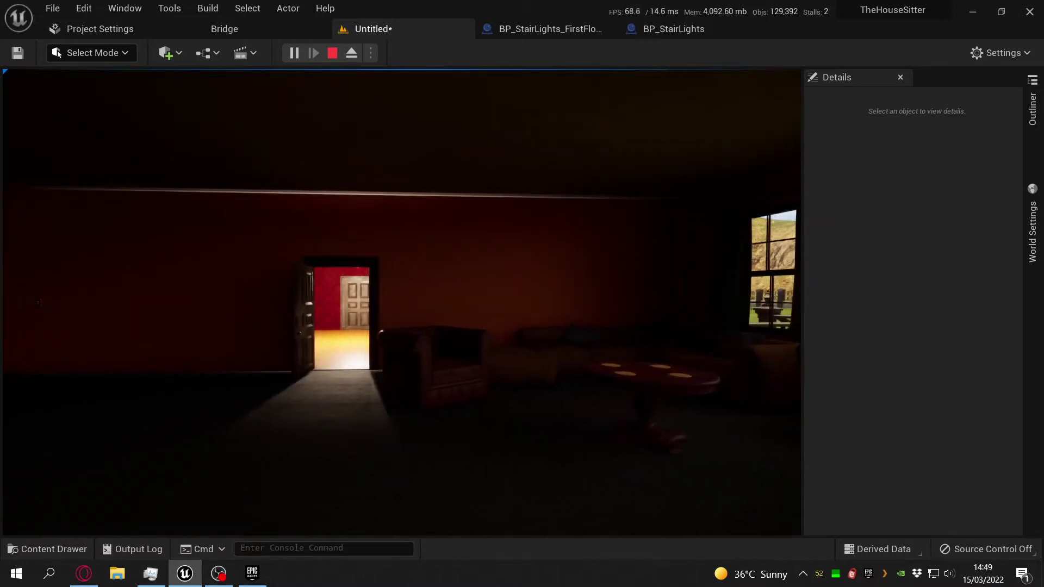
Walk back through the doorway to view the hall, then end the play session.
key(w)
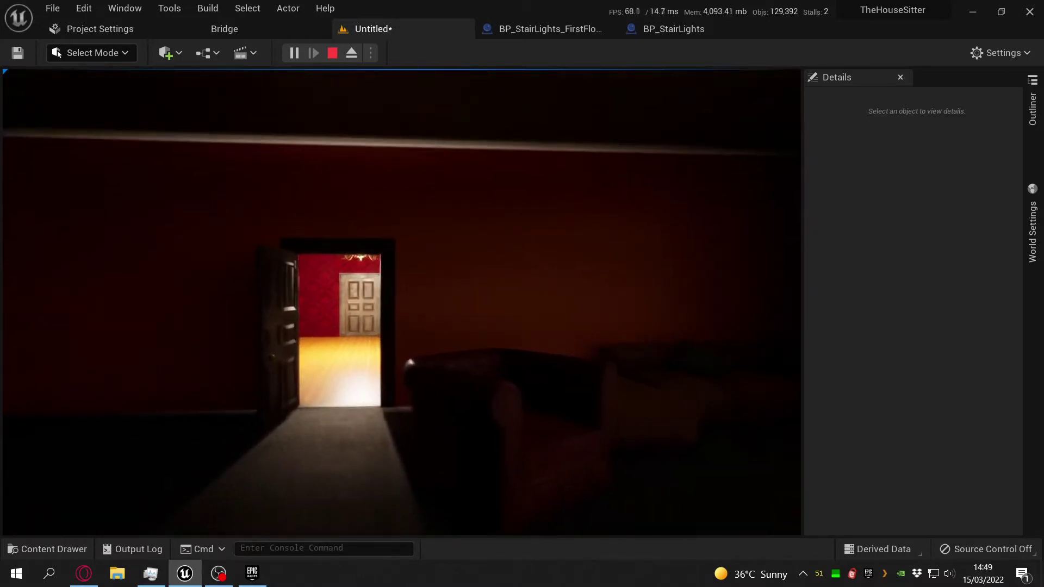
key(w)
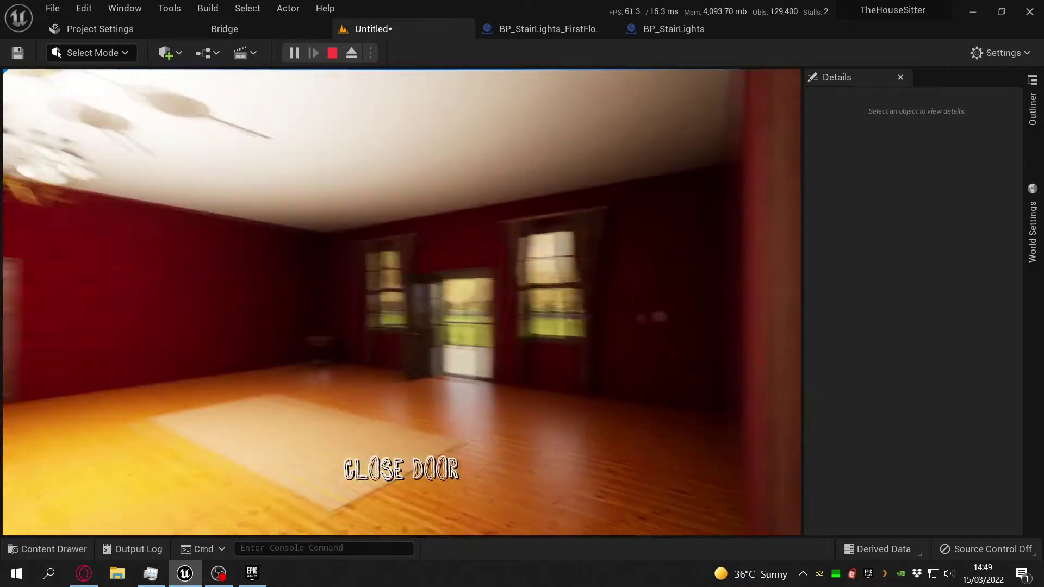
key(Escape)
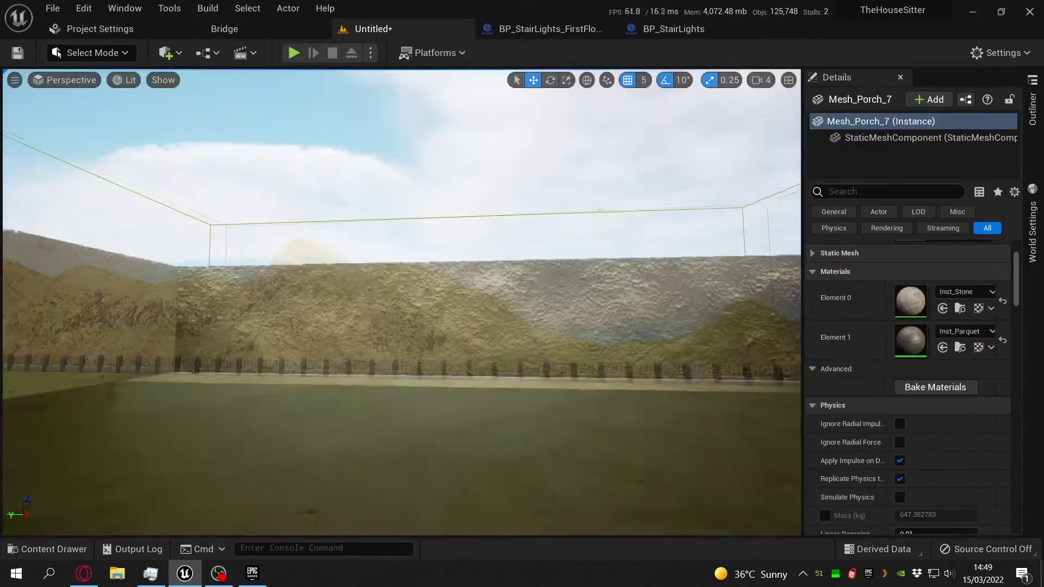
Select individual wall segments on the shed's outer sides and examine how its modular walls are assembled.
right_drag(401, 302, 277, 310)
click(277, 353)
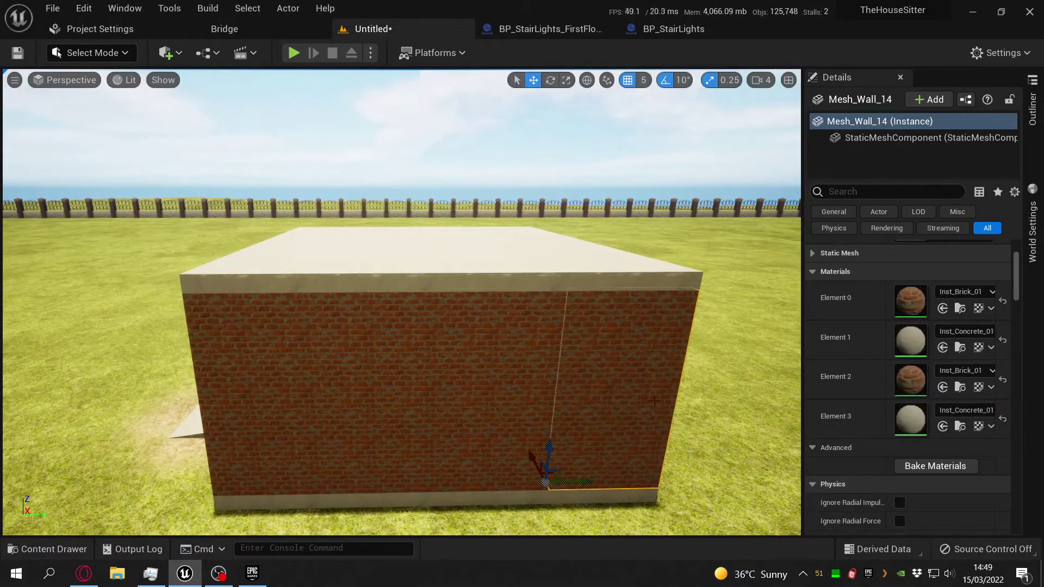
right_drag(679, 406, 375, 378)
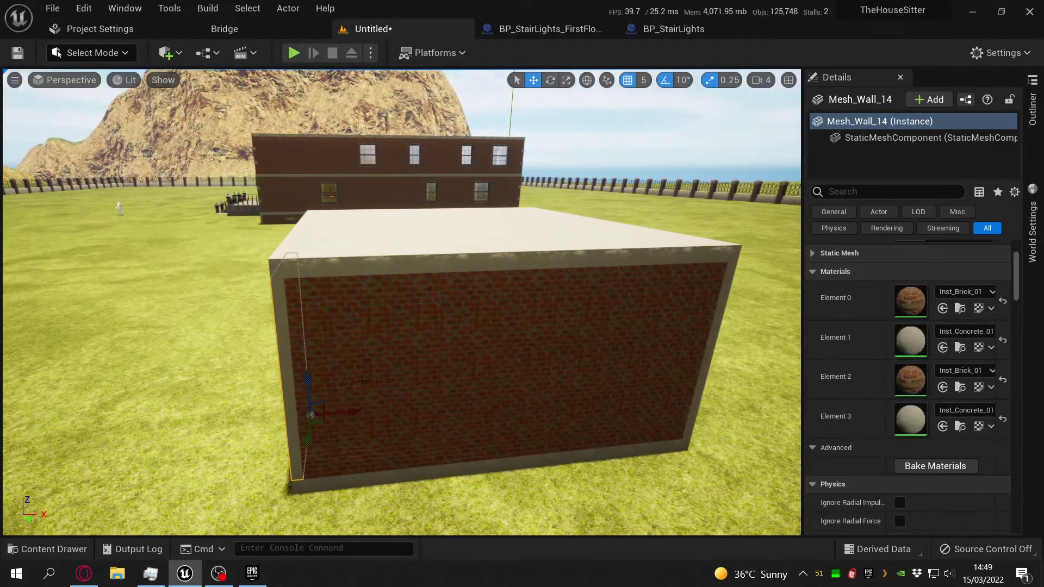
click(446, 376)
Select the main house's Ground Floor mesh beside the front porch.
key(e)
right_drag(445, 375, 418, 376)
right_drag(345, 237, 324, 218)
click(300, 281)
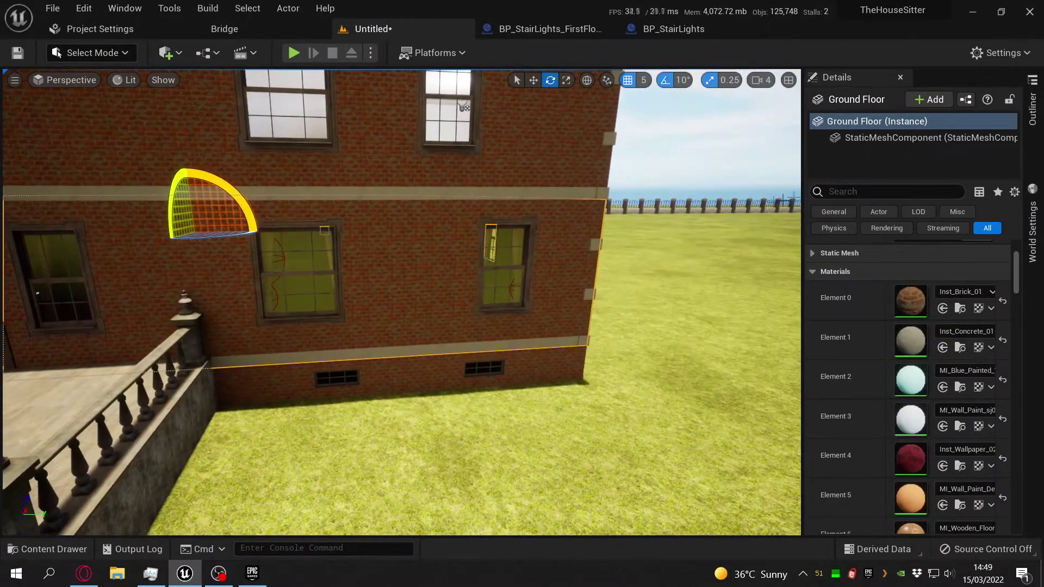
Collapse the 1st Floor folder in the level's actor list and hide that folder's contents.
click(1032, 108)
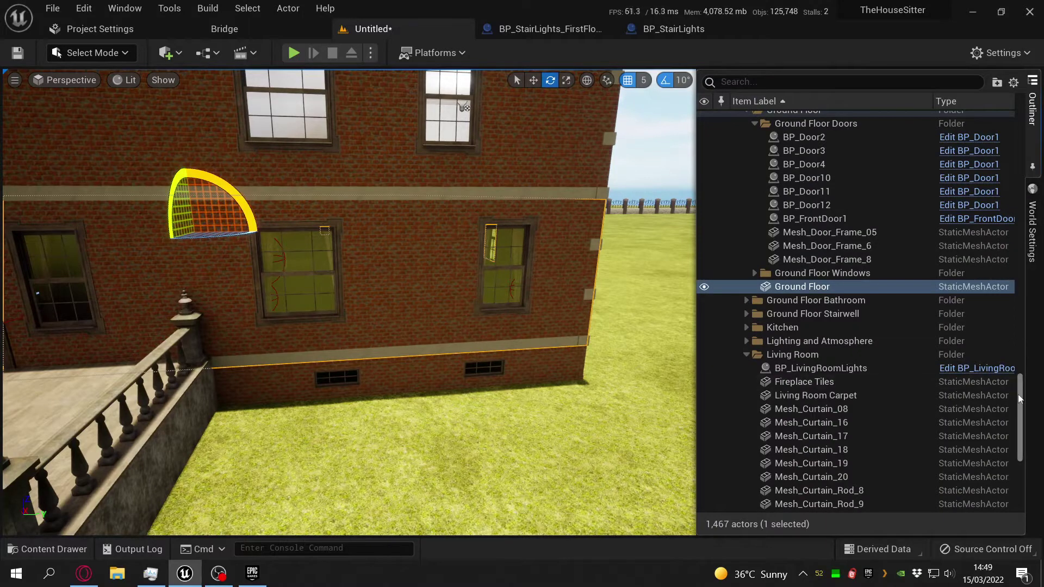
drag(1020, 400, 1016, 102)
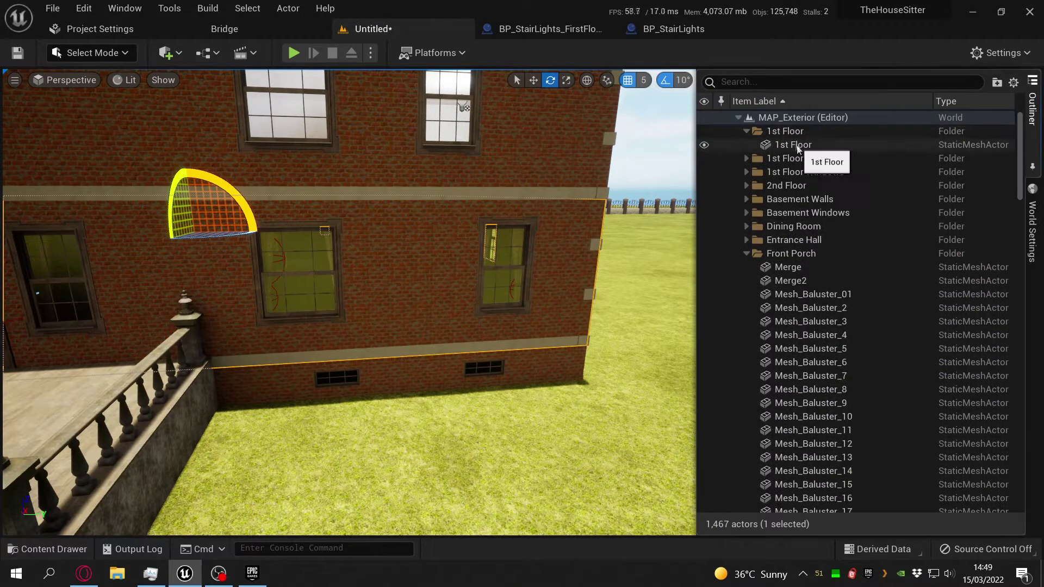
click(746, 131)
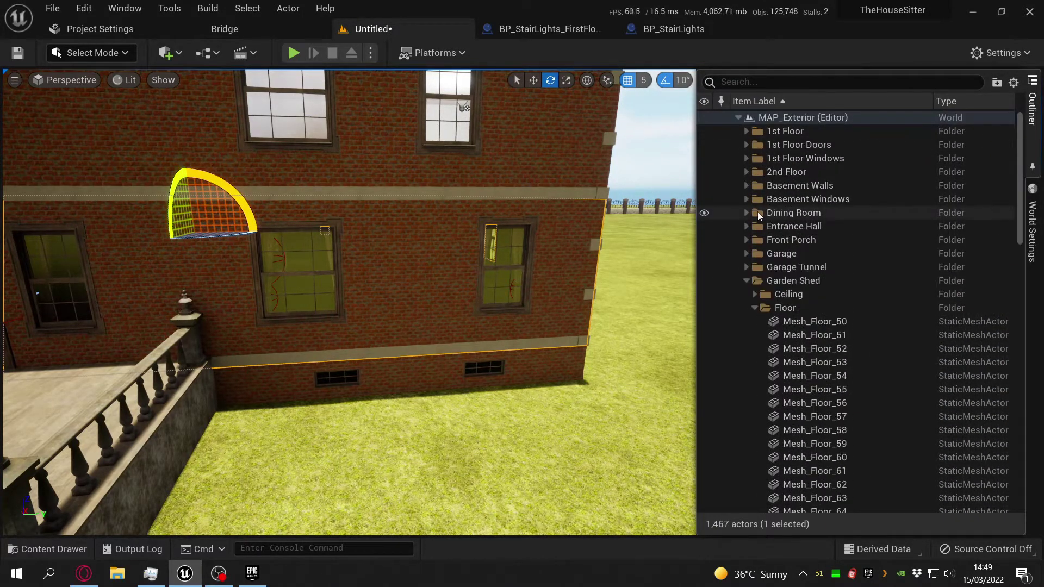
click(1031, 123)
click(1031, 123)
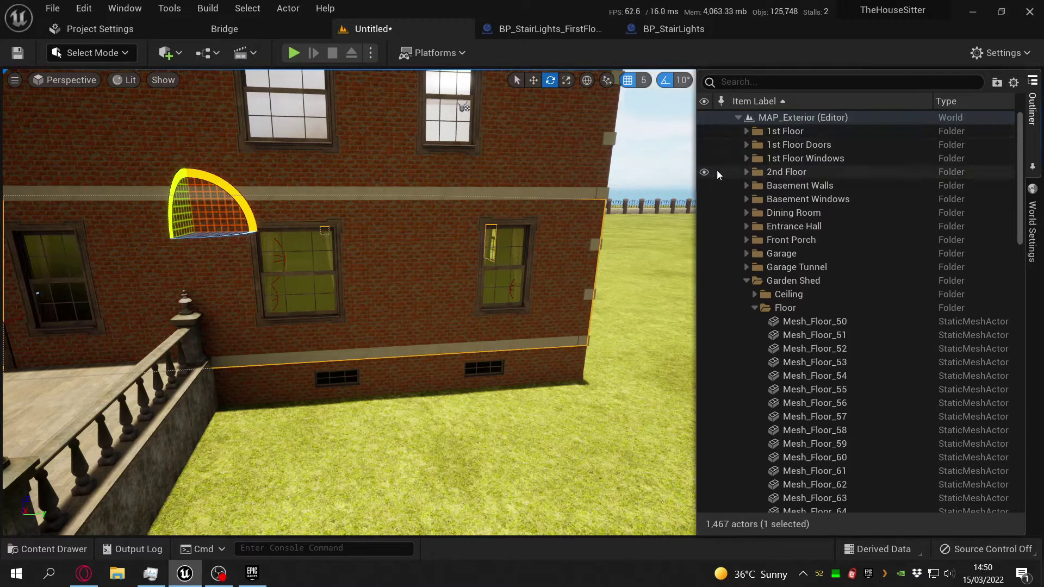
click(704, 132)
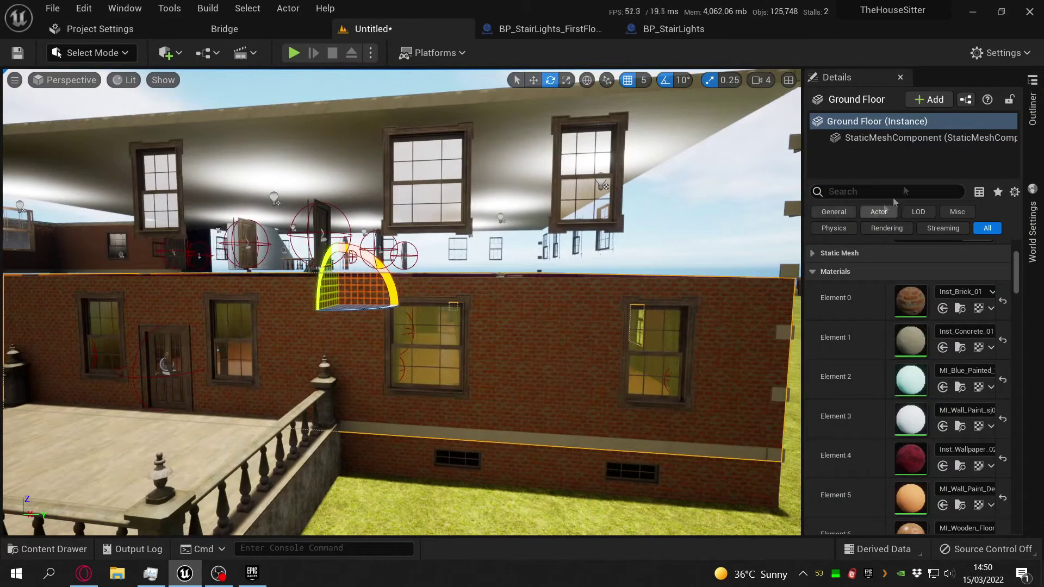
Hide the 1st Floor Doors, 1st Floor Windows and 2nd Floor folders.
click(1032, 106)
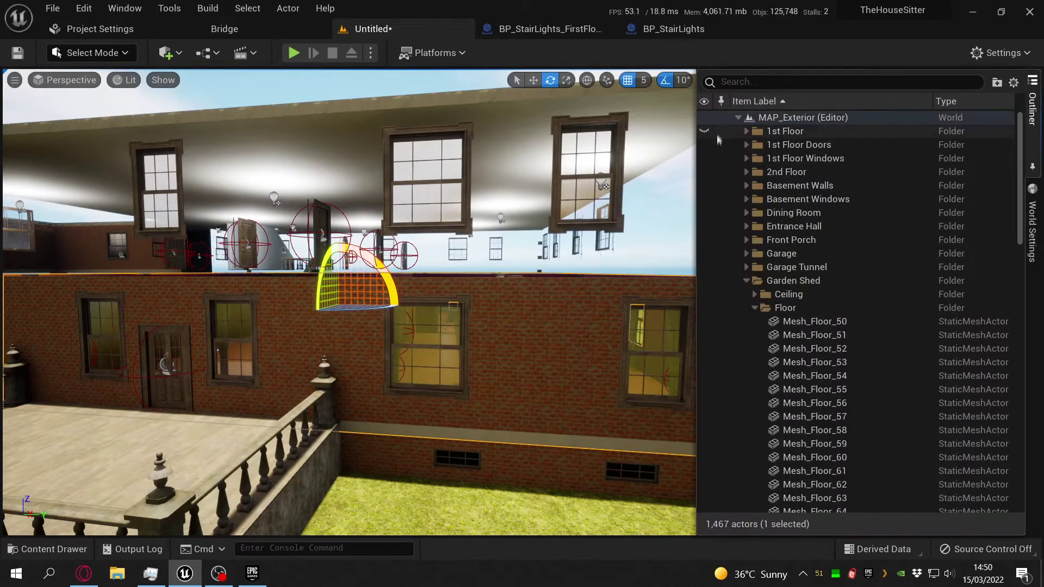
click(703, 145)
click(704, 158)
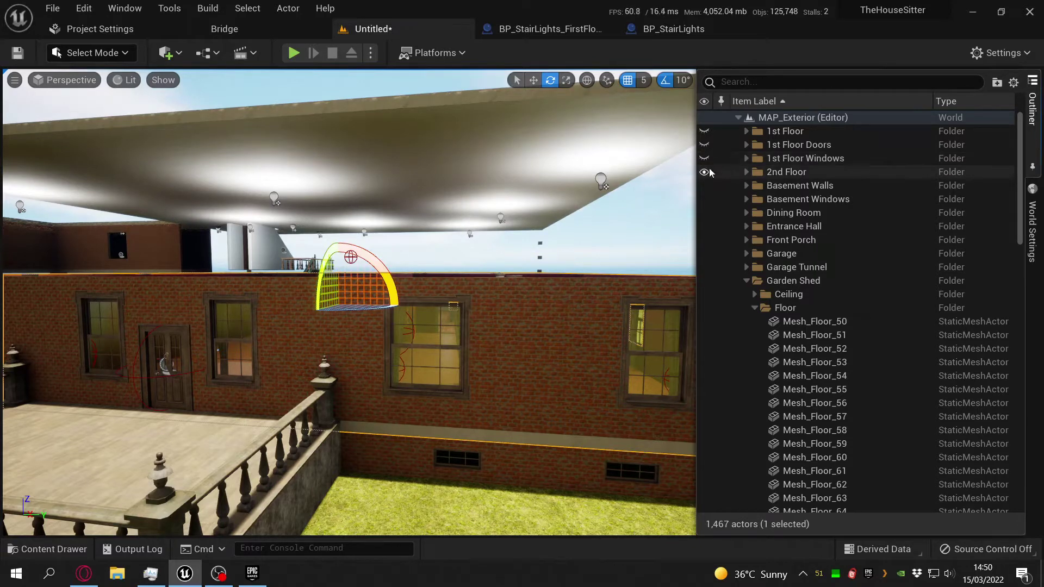
click(704, 172)
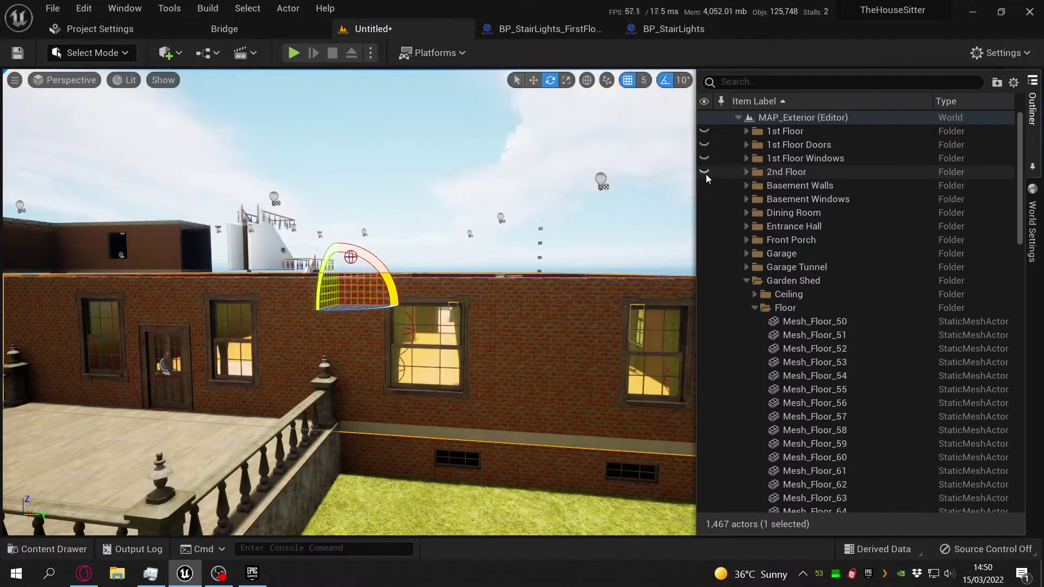
Collapse the Garden Shed folder and look through the actors listed around the Ground Floor mesh.
click(747, 281)
scroll(808, 422, down, 5)
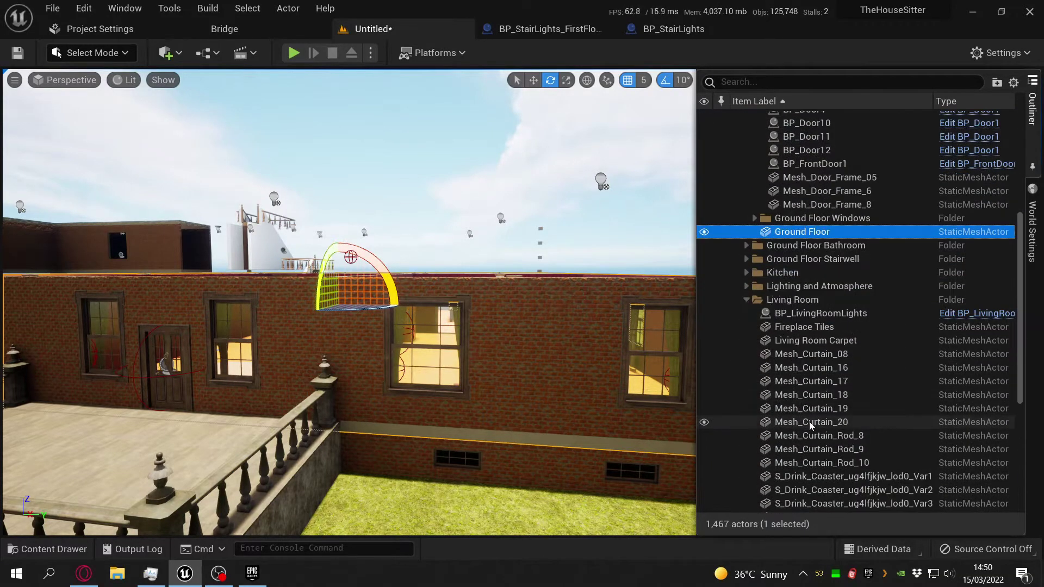
scroll(808, 422, down, 8)
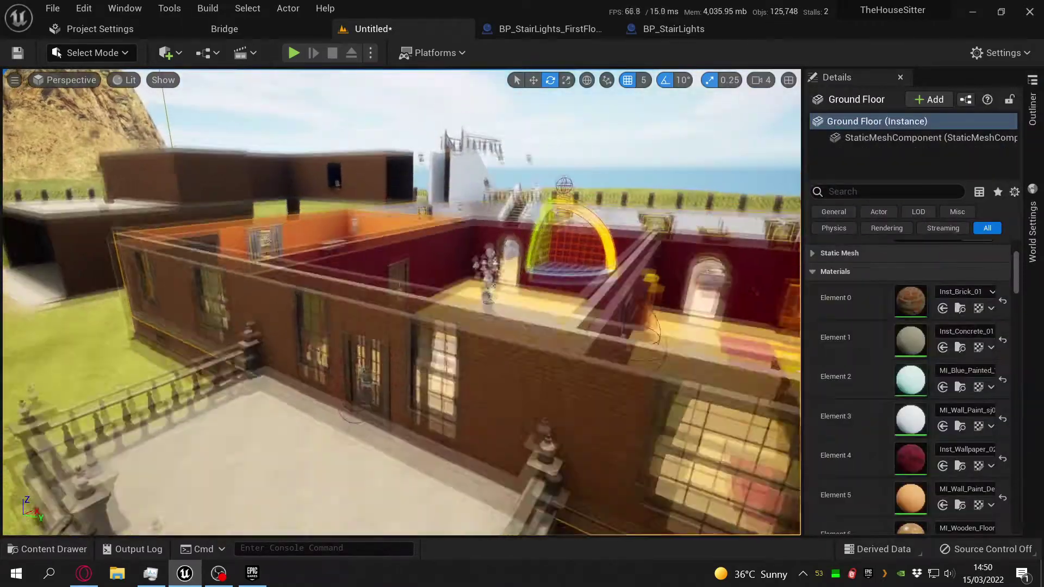
Examine the exposed ground floor rooms and dividing walls from above the front porch.
right_drag(401, 302, 522, 351)
right_drag(406, 328, 415, 334)
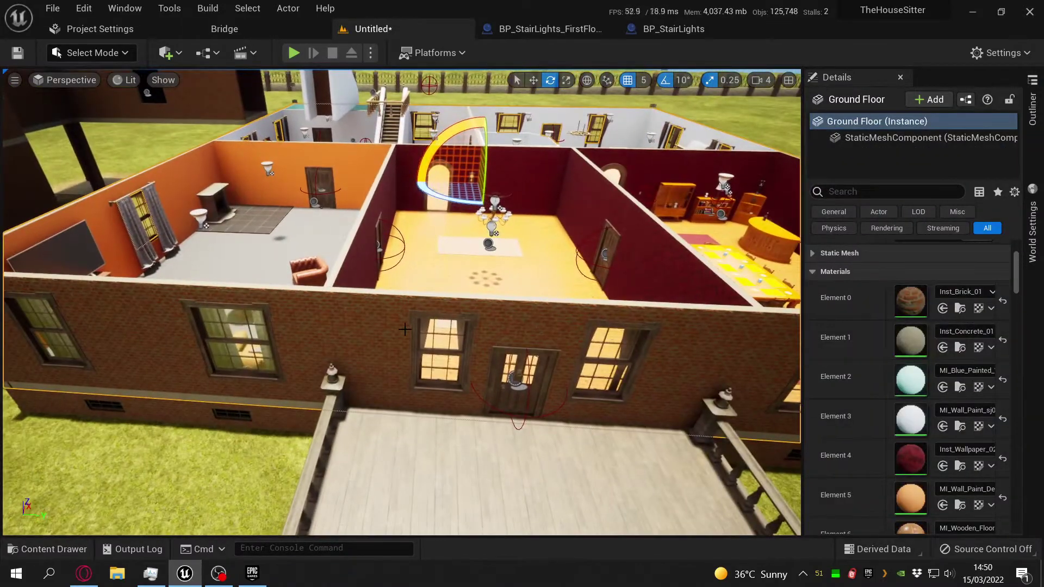
key(w)
right_drag(492, 289, 447, 287)
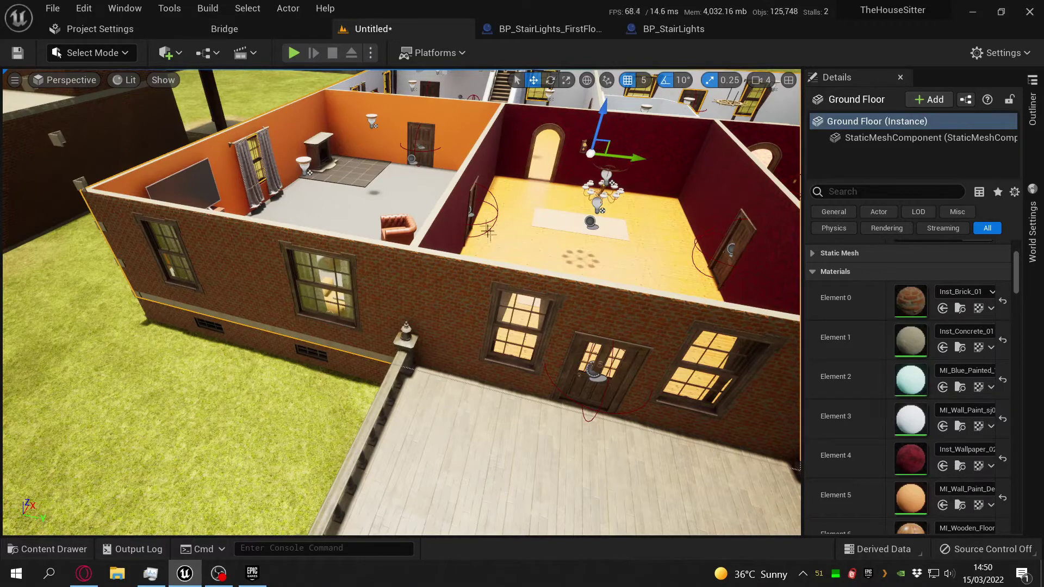
right_drag(492, 238, 541, 233)
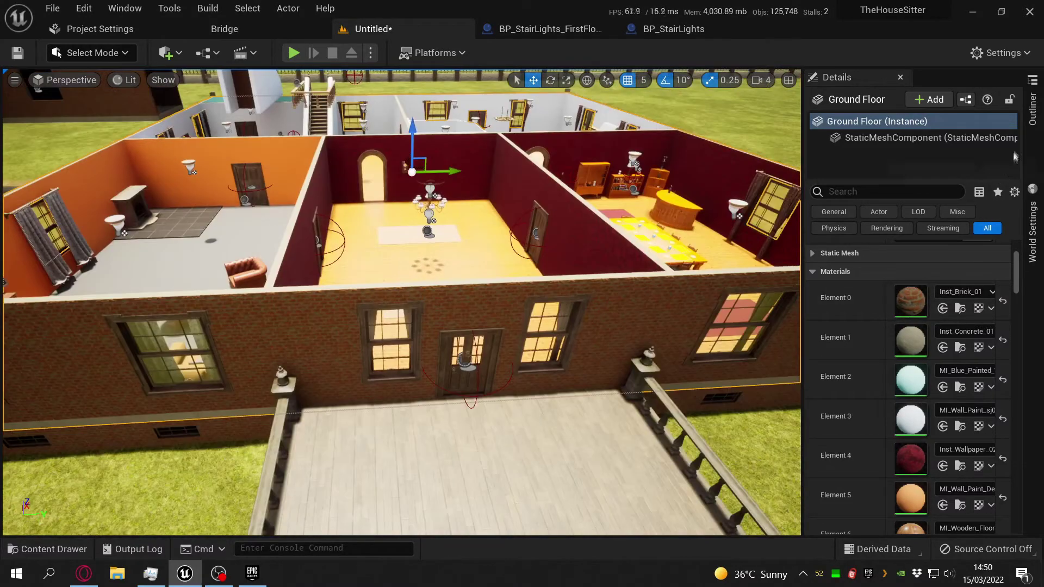
click(1032, 112)
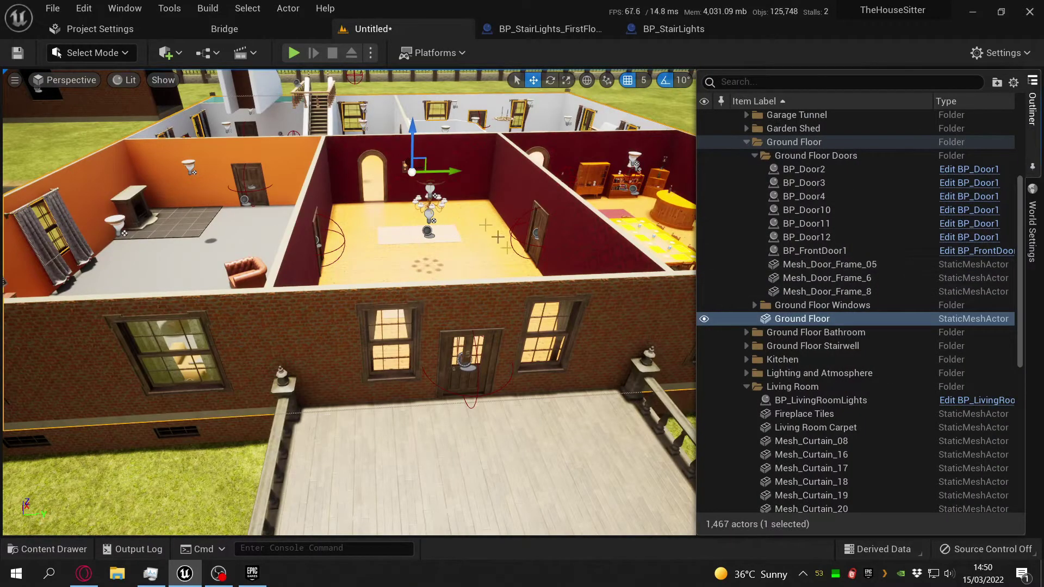
right_drag(511, 399, 550, 384)
right_drag(511, 348, 429, 312)
key(d)
right_drag(465, 402, 444, 404)
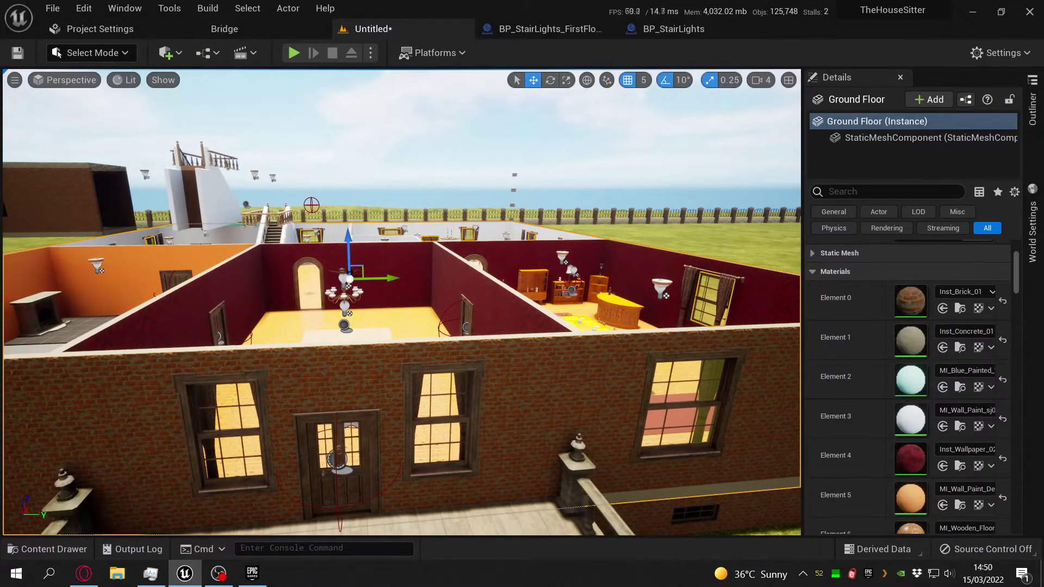
right_drag(525, 410, 525, 410)
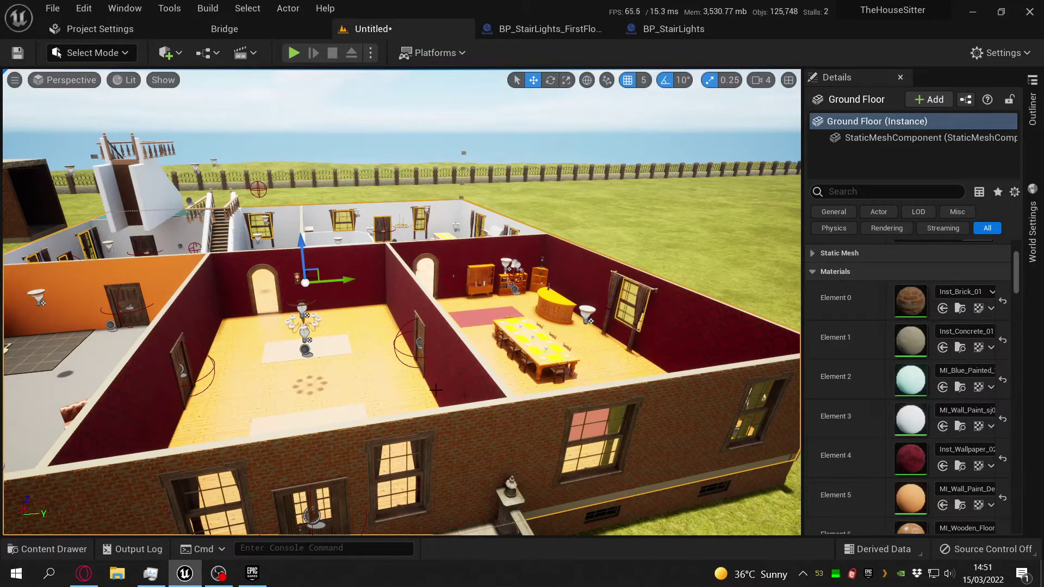
Fly down into the ground floor and examine a panelled interior door and its surrounding wall up close.
key(w)
right_drag(400, 366, 462, 380)
right_drag(407, 321, 410, 315)
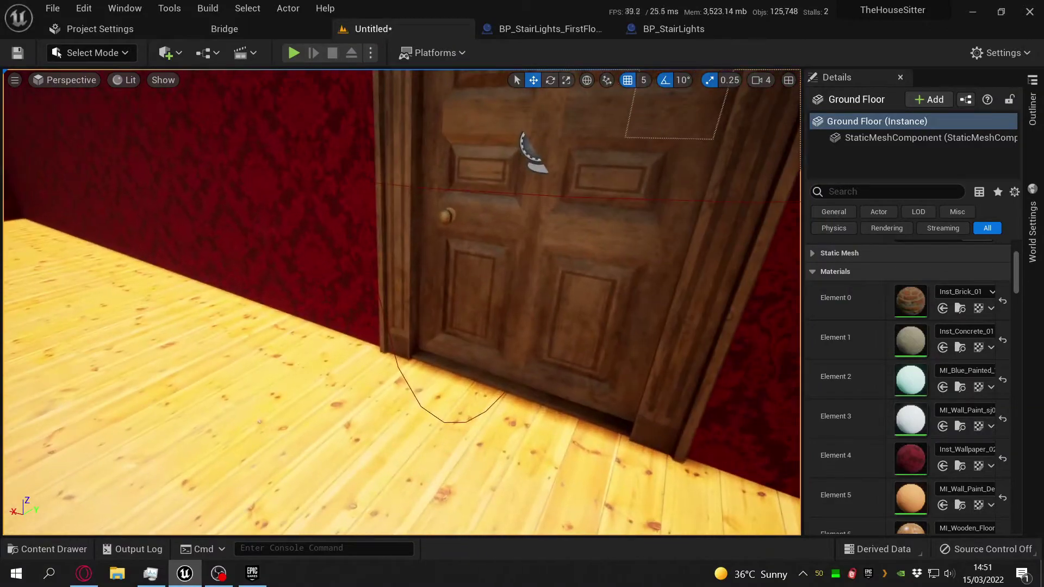
Start a play session from the ground in front of the garden shed.
right_drag(250, 315, 543, 320)
key(w)
key(w)
key(w)
right_drag(326, 430, 289, 457)
right_click(334, 440)
click(333, 444)
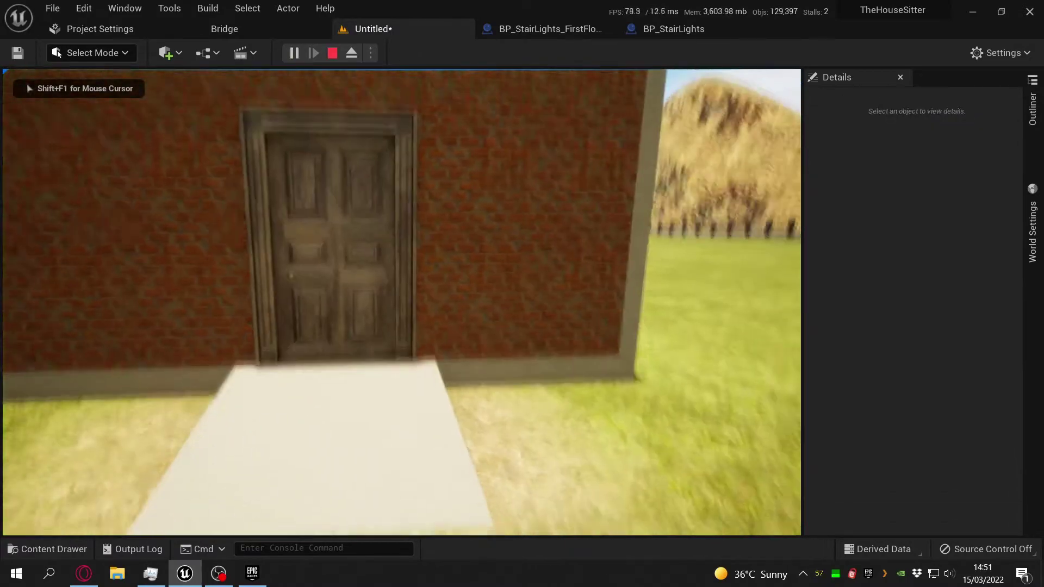
Playtest the shed by opening its door and walking inside and back out, ending with the play session stopped.
key(w)
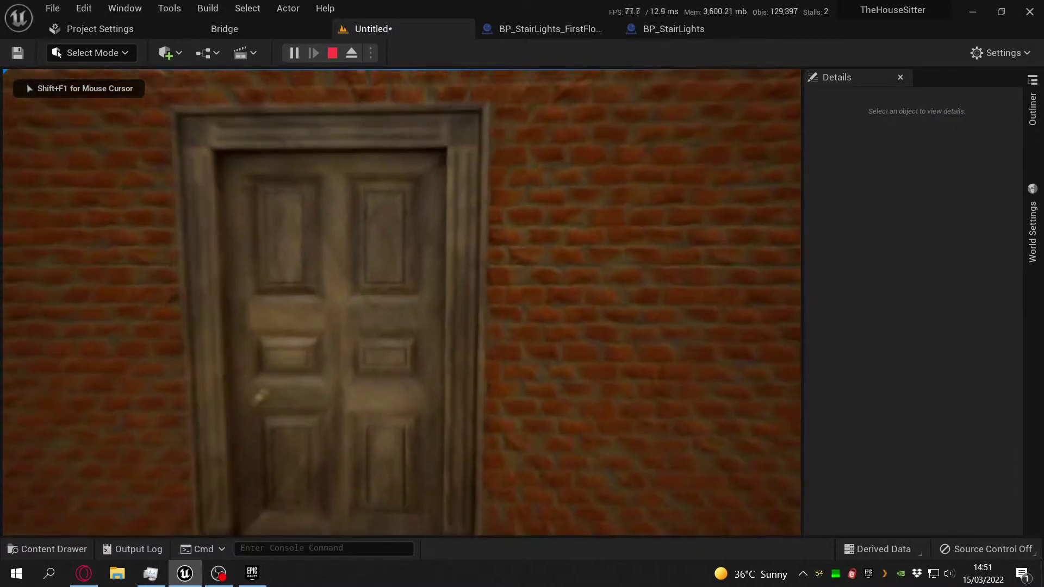
key(e)
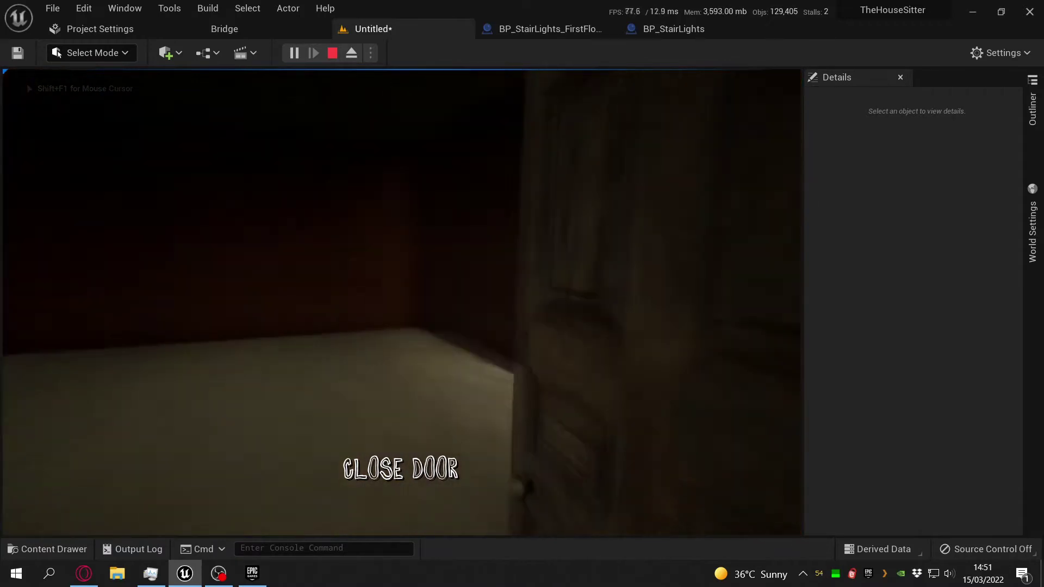
key(e)
key(w)
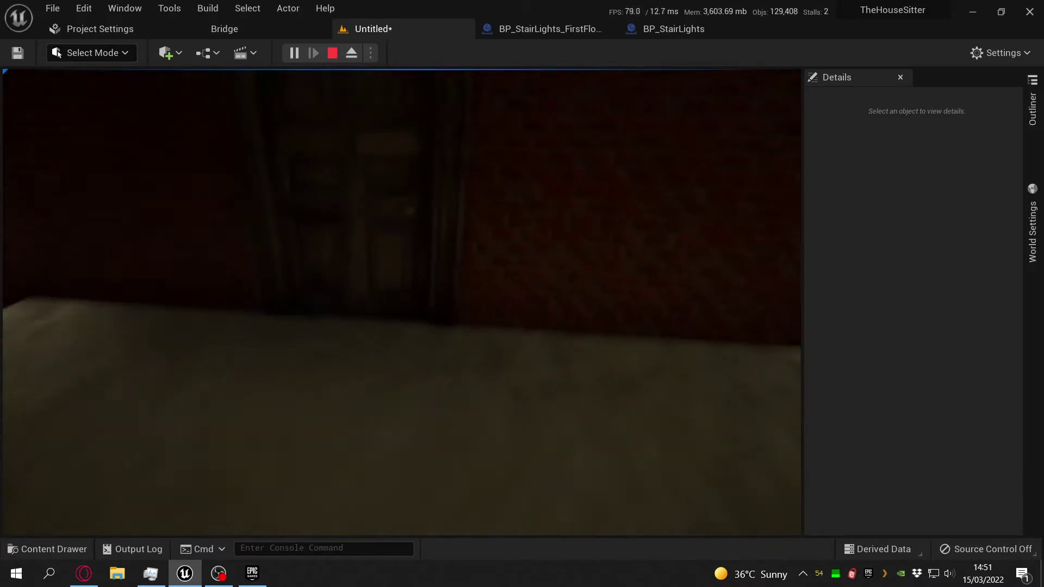
key(w)
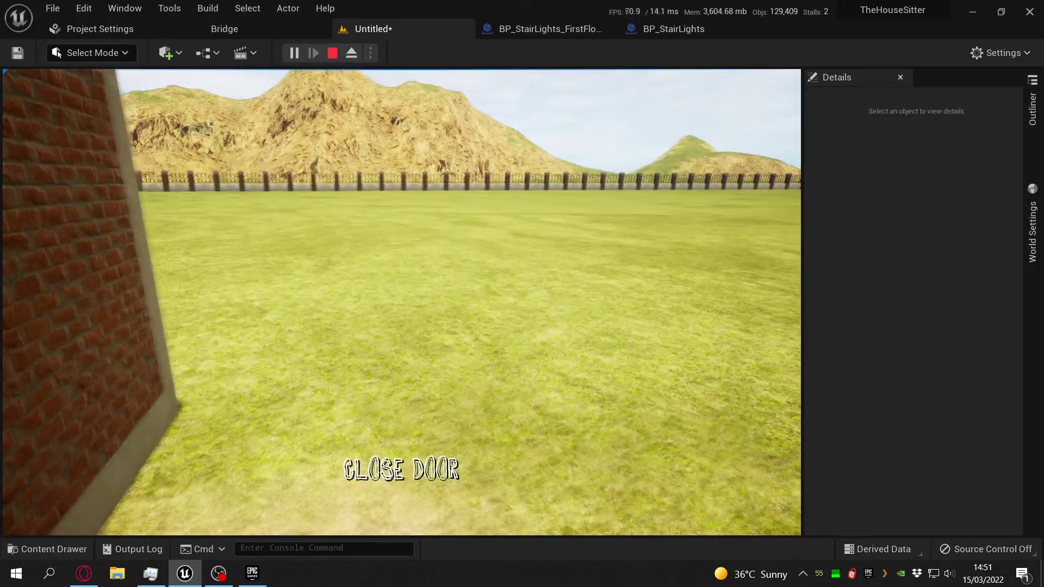
key(Escape)
Select the landscape beside the shed and examine the brick wall corner and concrete base up close.
click(529, 503)
key(s)
right_drag(529, 502, 356, 487)
key(w)
key(w)
mouse_move(454, 500)
right_down()
mouse_move(438, 501)
mouse_move(467, 500)
right_up()
key(d)
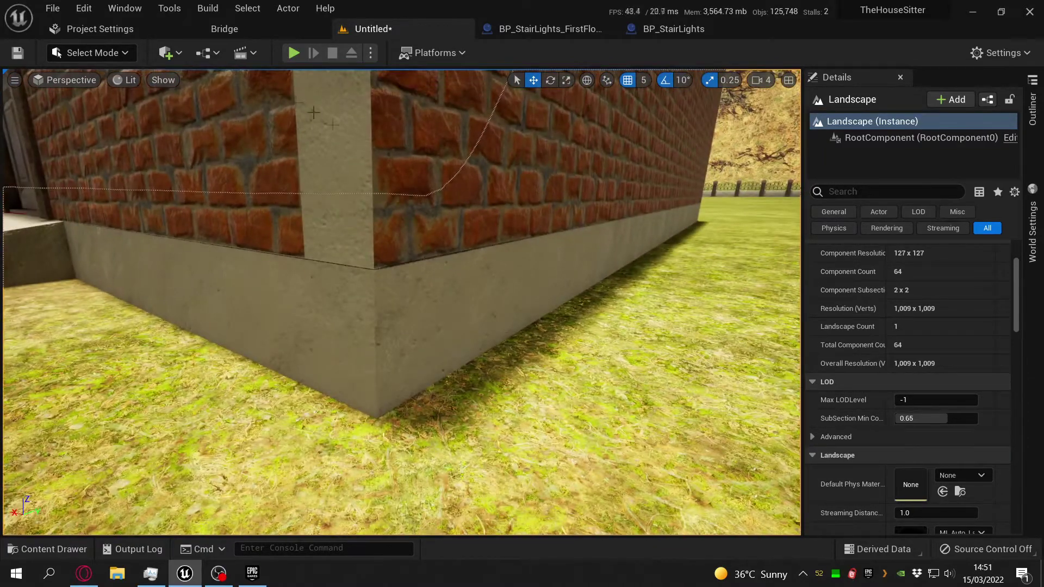
Switch the viewport from perspective to the Front orthographic view.
click(80, 81)
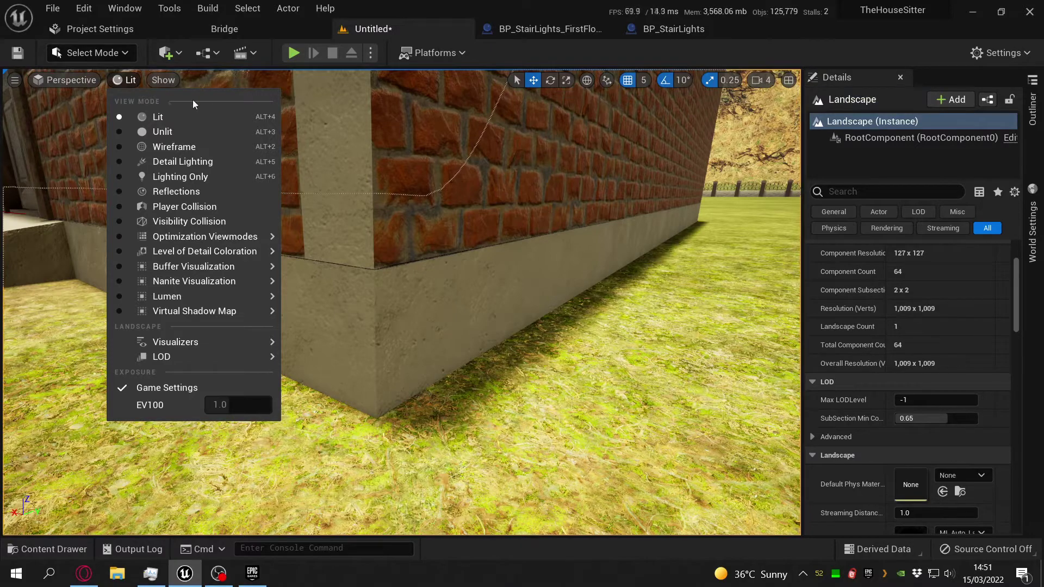
mouse_move(70, 80)
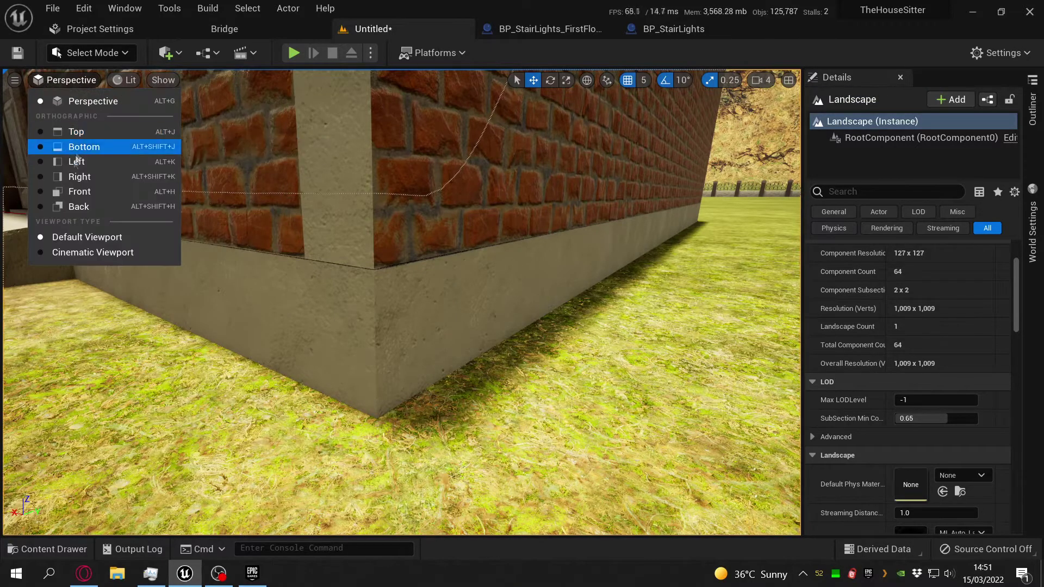
click(79, 193)
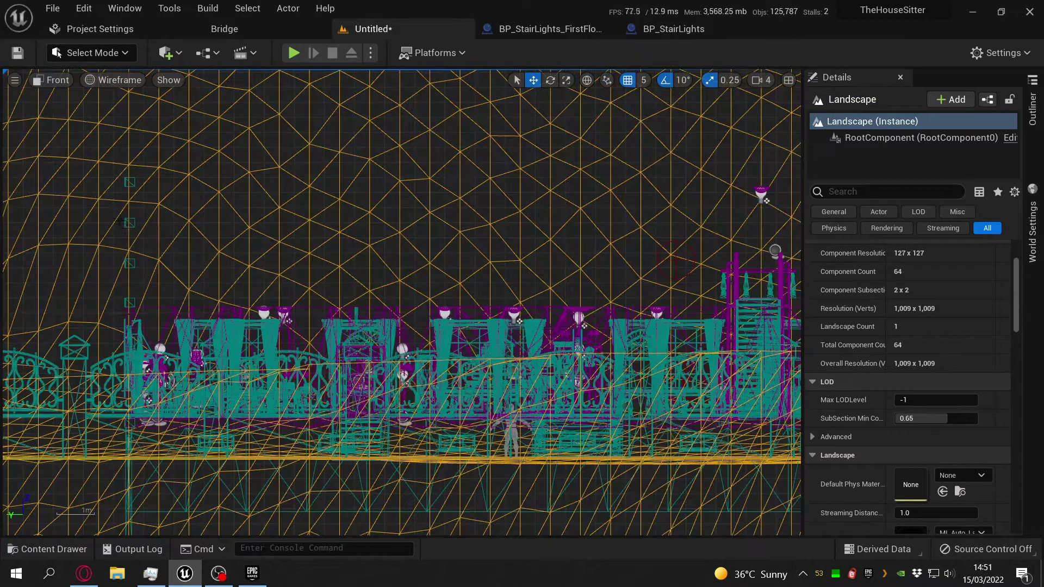
Isolate the Garden Shed by hiding the Landscape and the house, lighting and fence folders.
click(1031, 108)
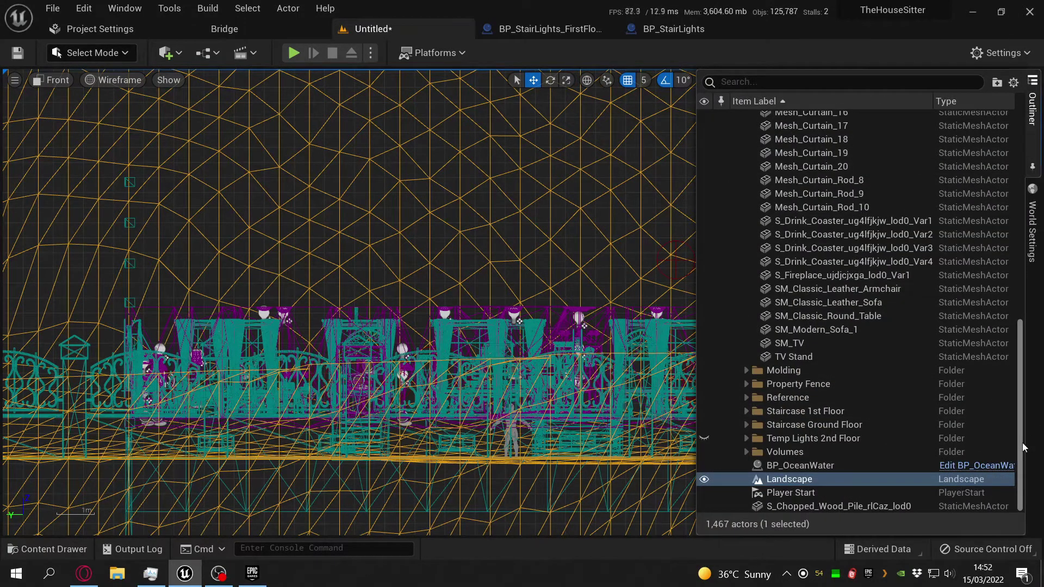
drag(1023, 447, 1022, 240)
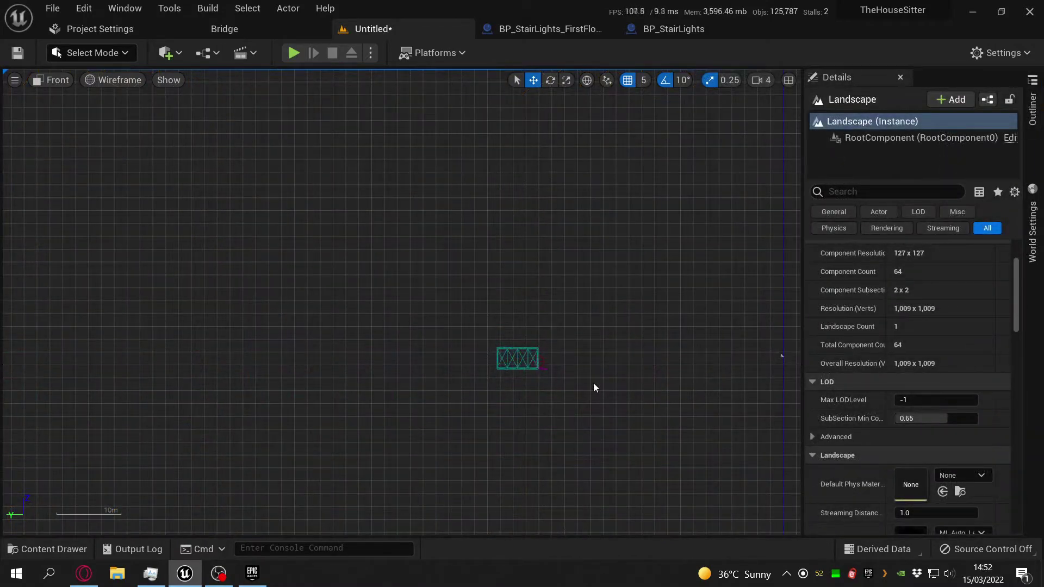
Examine the shed's wireframe at the lower wall corner, where the wall pieces meet the base.
scroll(547, 361, up, 8)
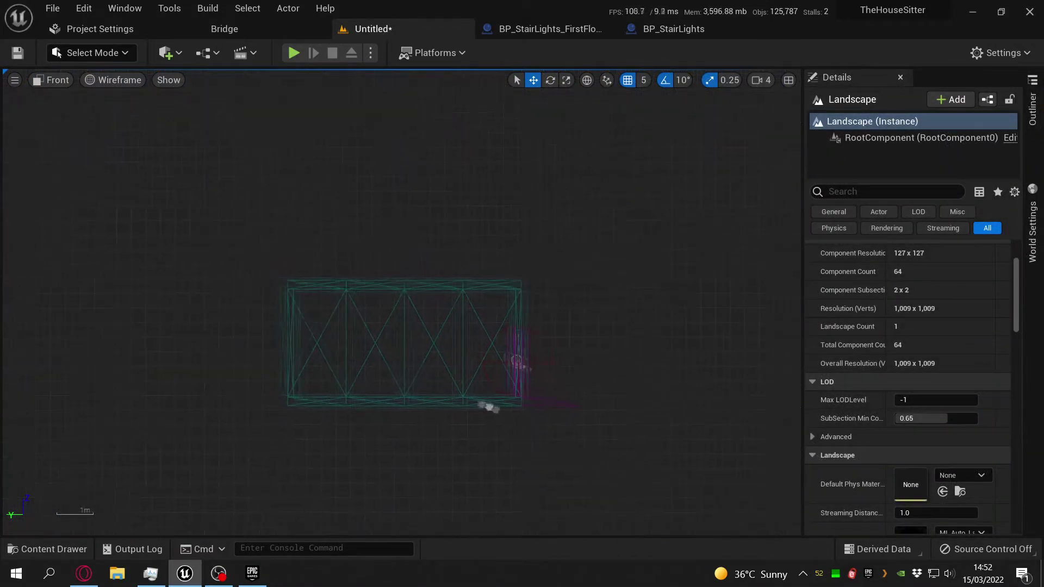
scroll(503, 411, up, 8)
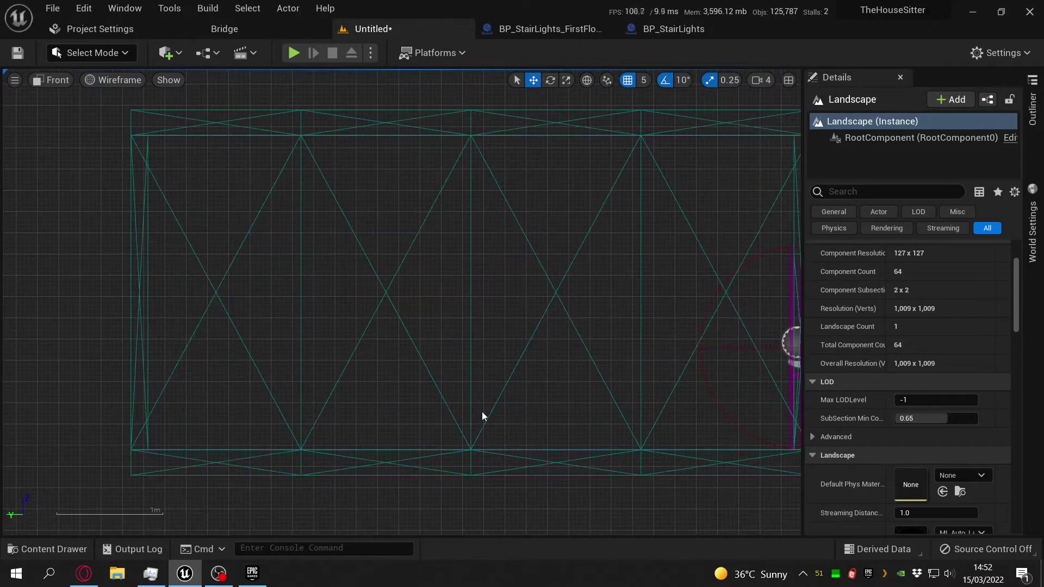
scroll(481, 412, up, 8)
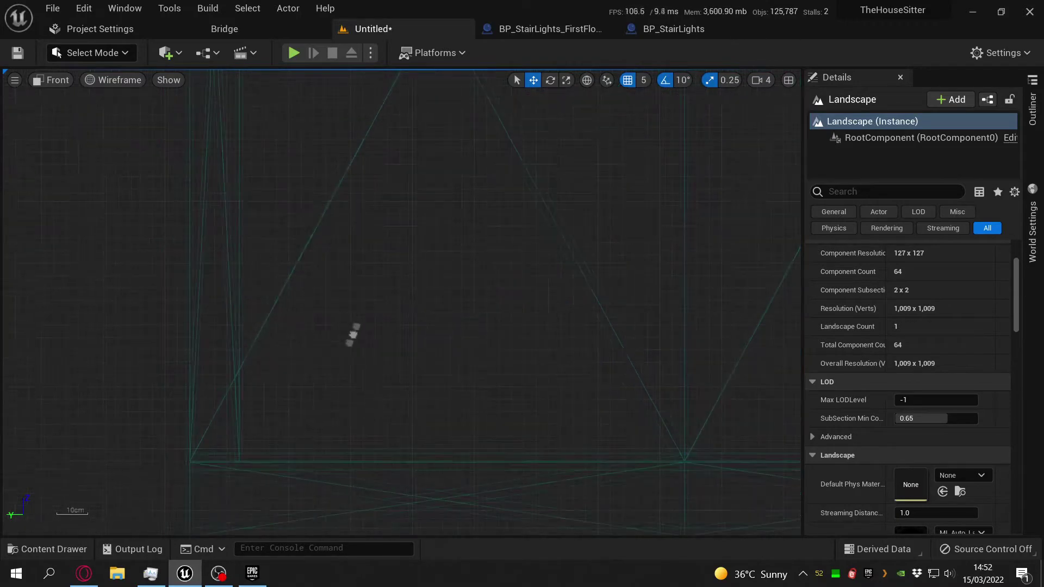
scroll(358, 314, up, 8)
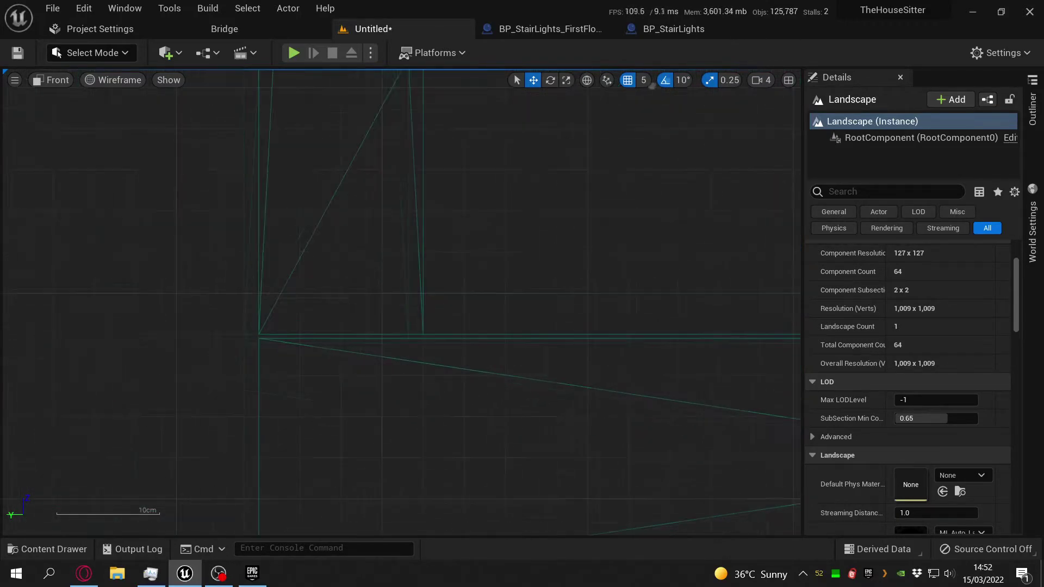
right_drag(700, 71, 717, 64)
scroll(435, 314, up, 5)
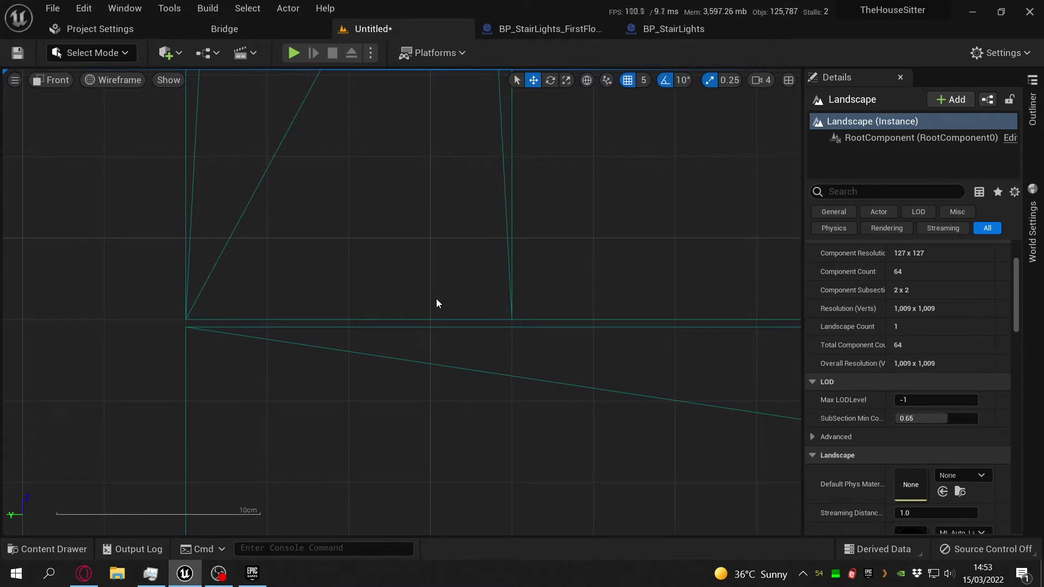
scroll(436, 299, down, 3)
scroll(433, 299, up, 3)
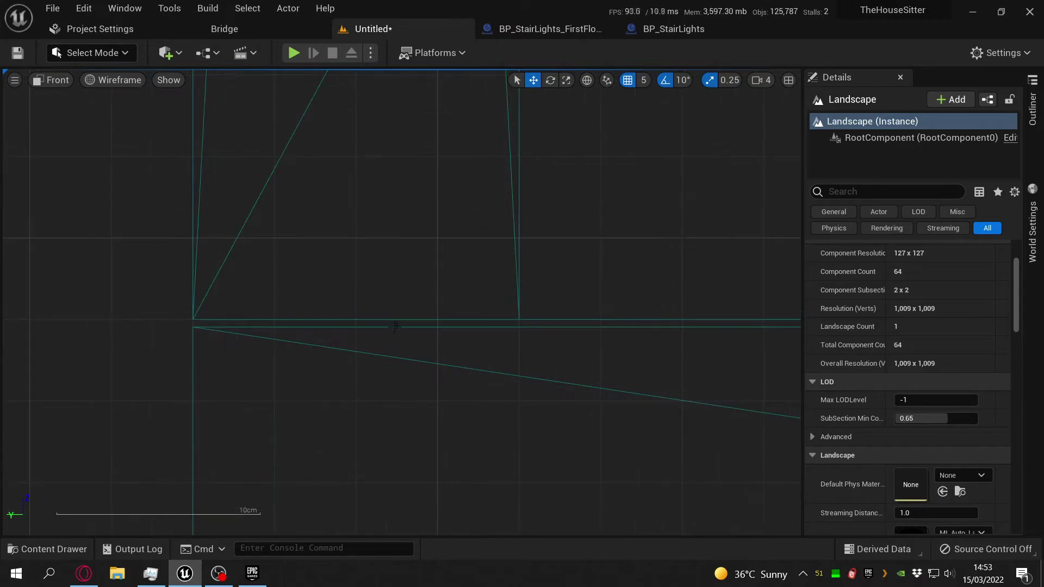
scroll(391, 327, down, 2)
Return the viewport to the Perspective view.
click(65, 80)
click(93, 100)
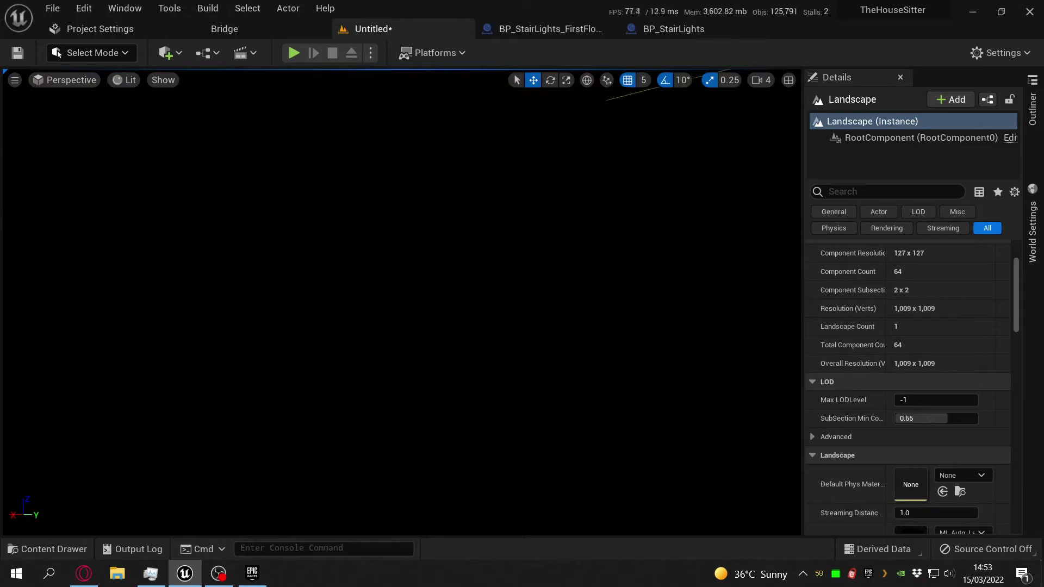
right_drag(402, 302, 286, 300)
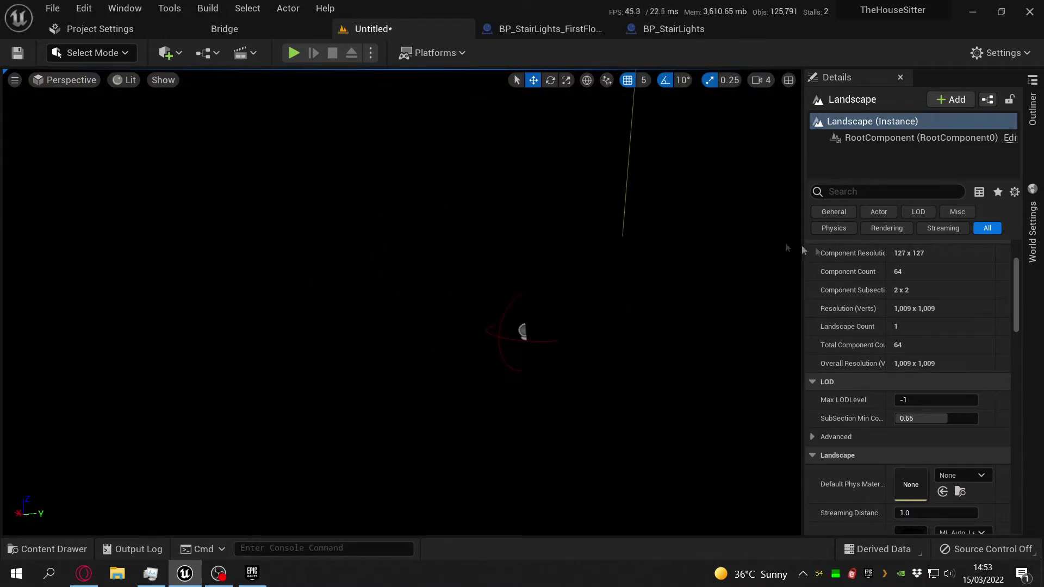
Unhide the Landscape and the Lighting and Atmosphere folder.
click(1032, 111)
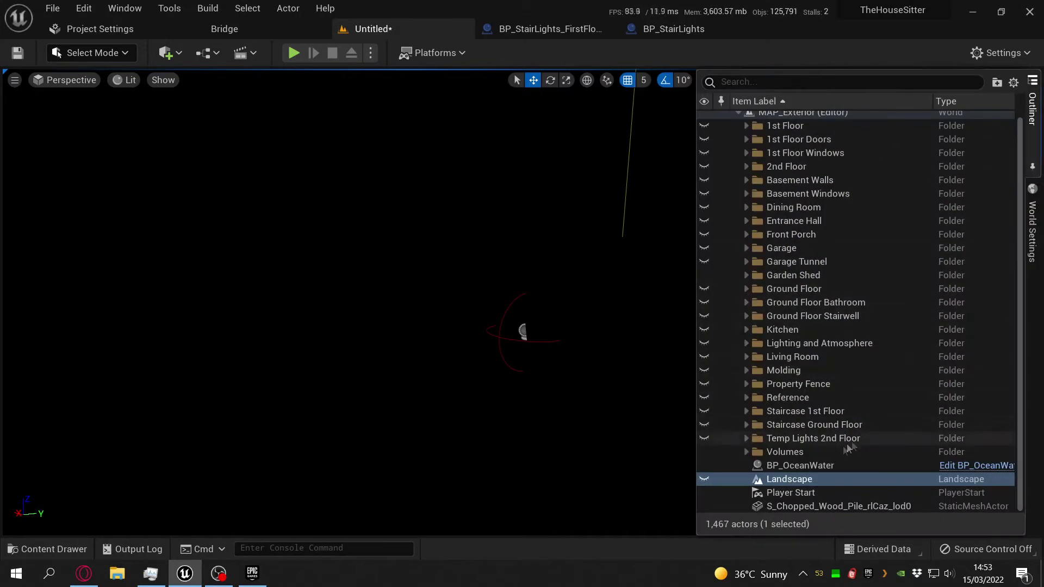
click(704, 480)
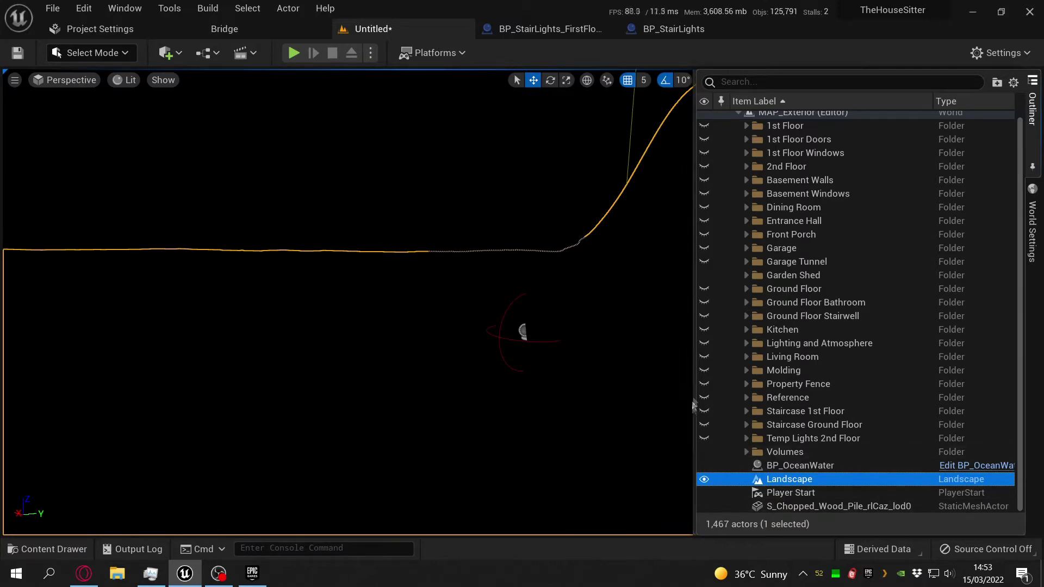
click(704, 343)
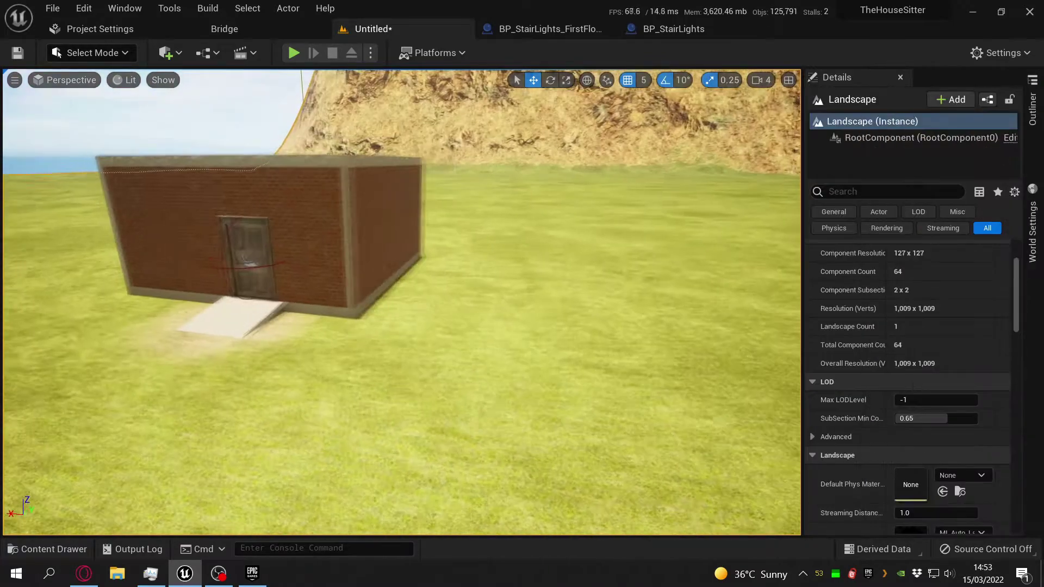
Expand the Garden Shed folder in the Outliner and select all descendants of its Floor subfolder.
key(w)
right_drag(543, 326, 457, 326)
click(1035, 126)
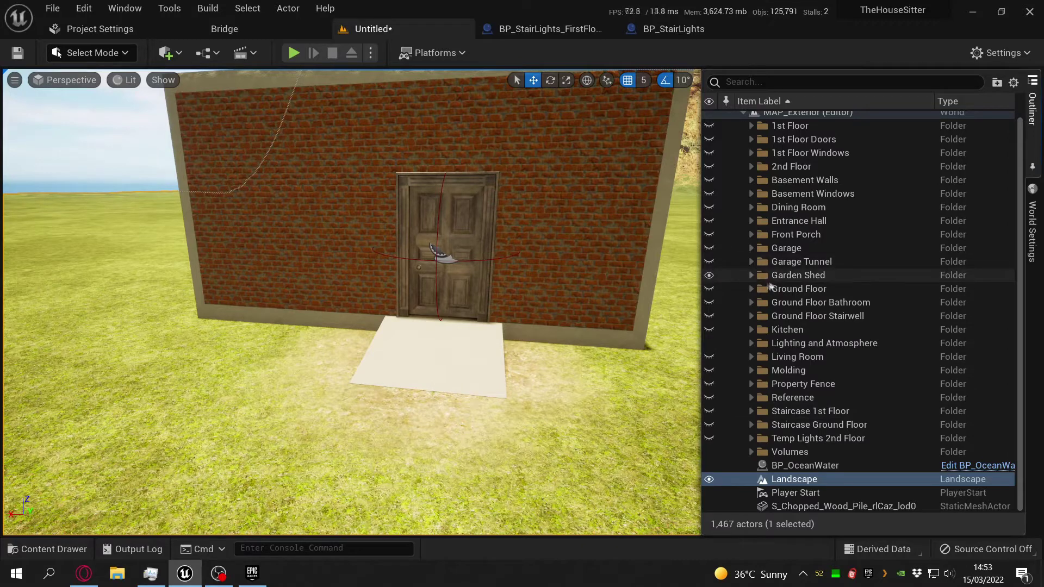
click(751, 275)
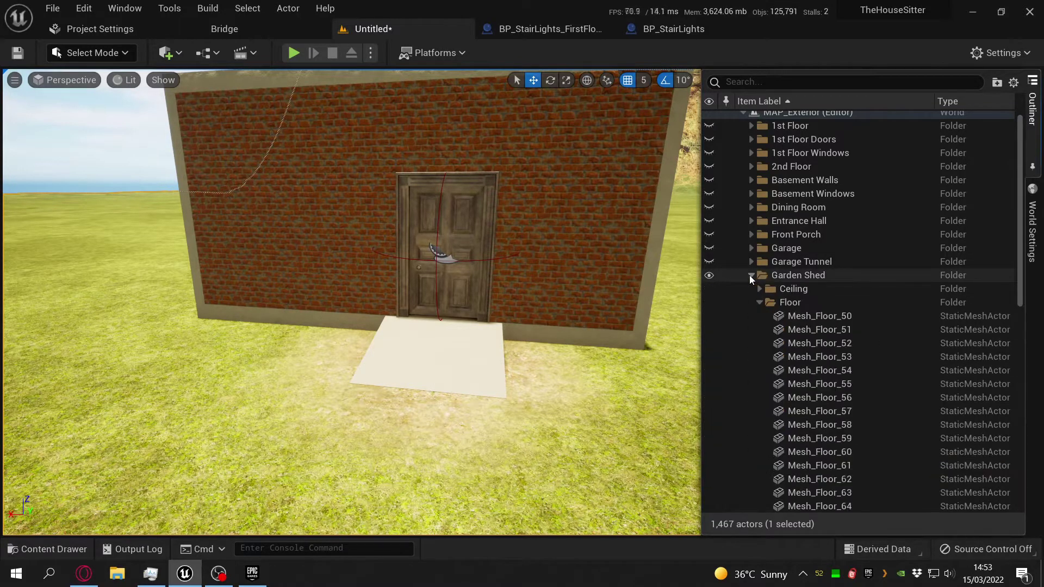
right_click(791, 305)
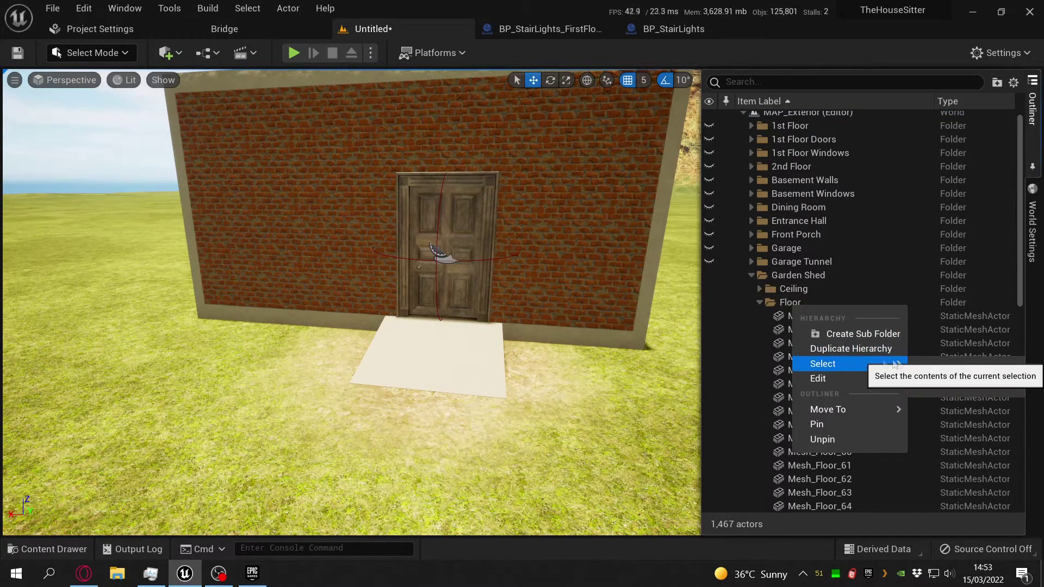
click(934, 368)
right_click(791, 306)
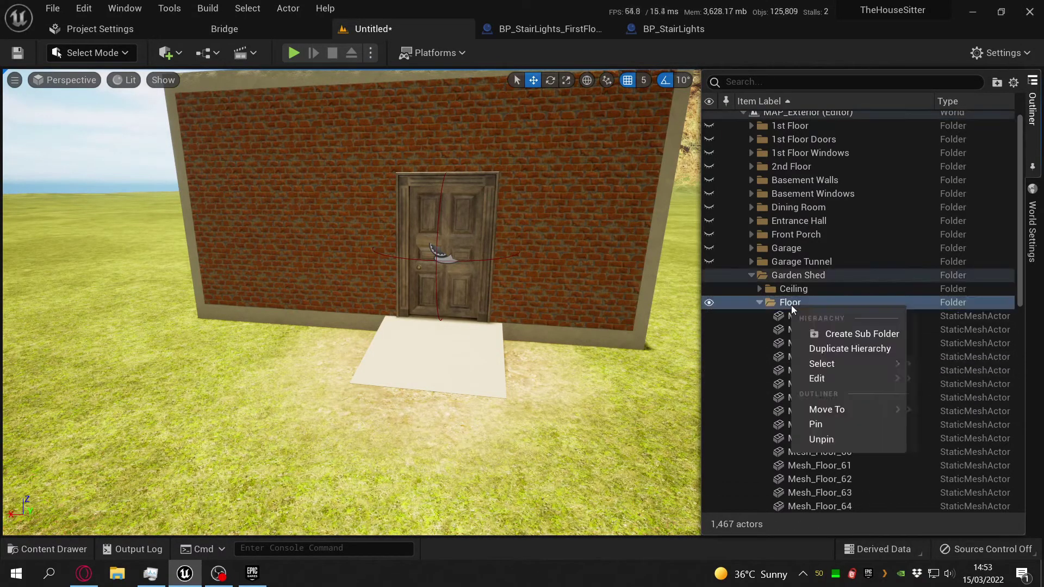
mouse_move(848, 364)
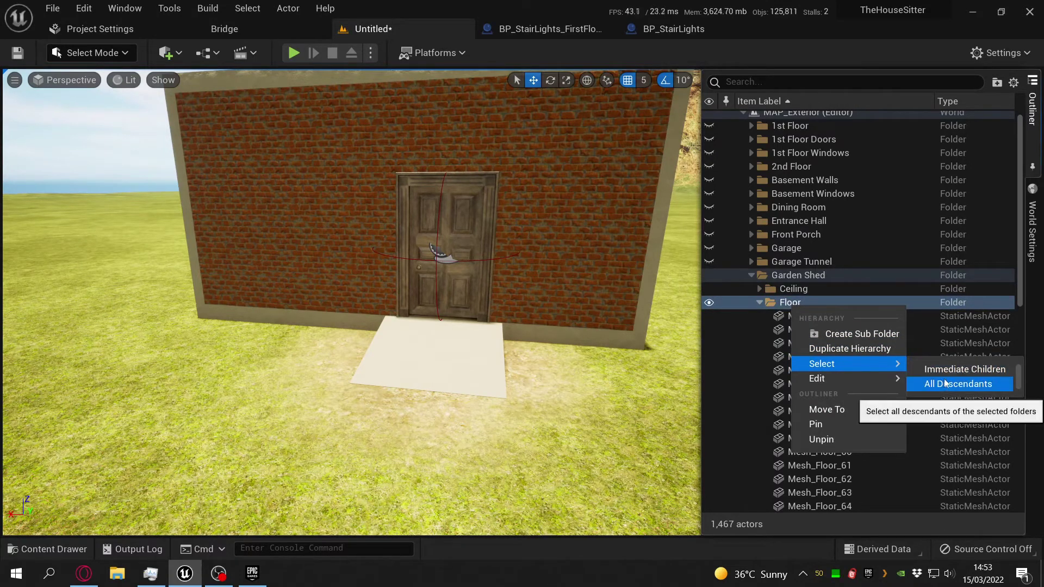
click(949, 385)
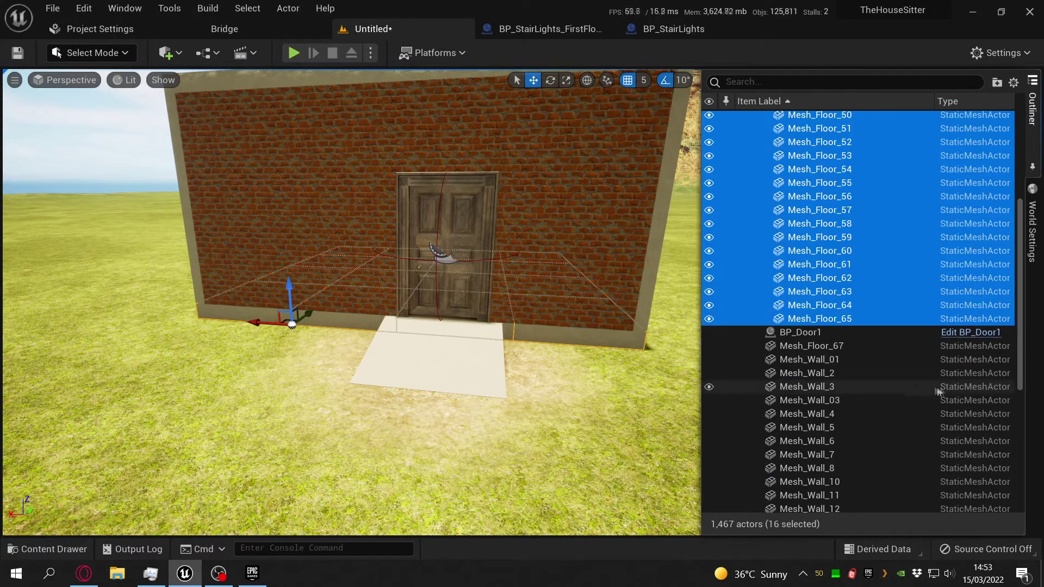
Add Mesh_Floor_67 and all the Garden Shed wall pieces, Mesh_Wall_01 through Mesh_Wall_25, to the floor selection.
ctrl+click(803, 347)
ctrl+click(804, 360)
ctrl+click(804, 373)
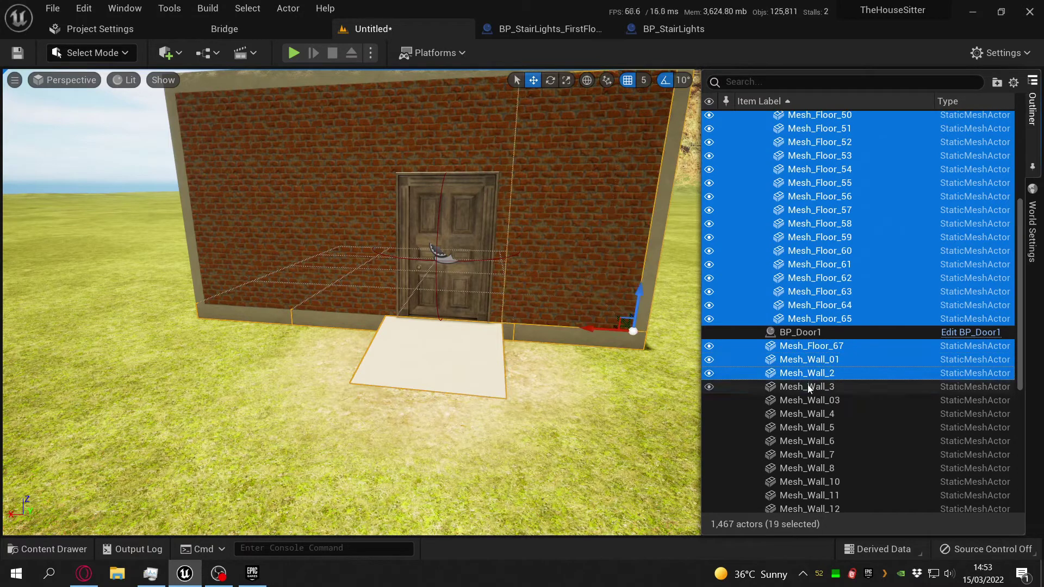
ctrl+click(803, 387)
ctrl+click(805, 401)
ctrl+click(806, 415)
ctrl+click(807, 428)
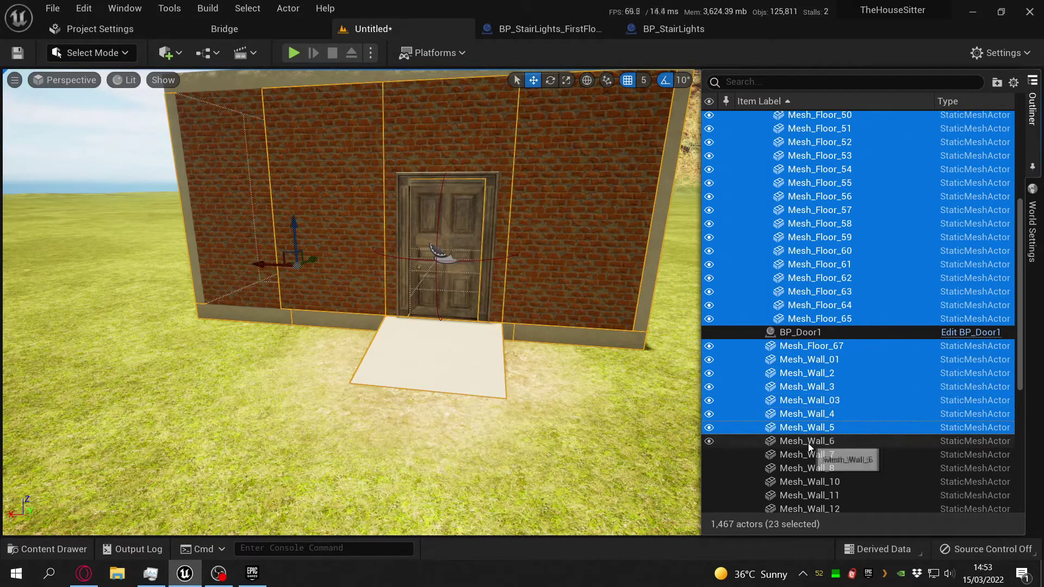
ctrl+click(808, 441)
ctrl+click(809, 455)
ctrl+click(804, 468)
ctrl+click(804, 483)
ctrl+click(805, 495)
scroll(810, 455, down, 2)
ctrl+click(809, 422)
ctrl+click(809, 435)
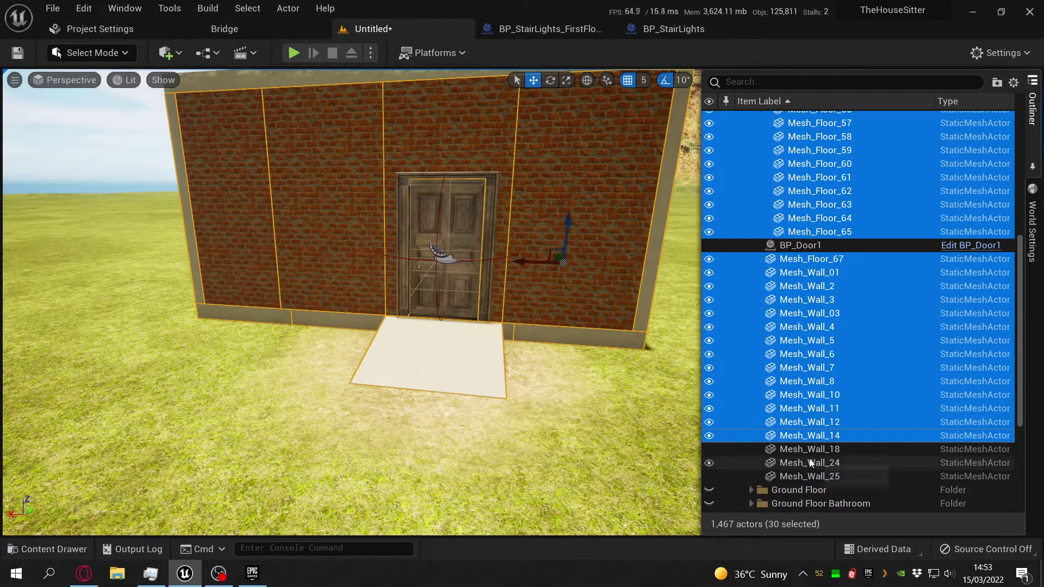
ctrl+click(809, 449)
ctrl+click(810, 464)
ctrl+click(813, 477)
Examine up close where the shed's concrete base meets the grass and the brick walls.
mouse_move(629, 371)
right_down()
mouse_move(638, 359)
mouse_move(671, 364)
mouse_move(636, 372)
right_up()
key(w)
key(w)
key(e)
key(q)
mouse_move(469, 266)
right_down()
mouse_move(440, 270)
mouse_move(451, 270)
right_up()
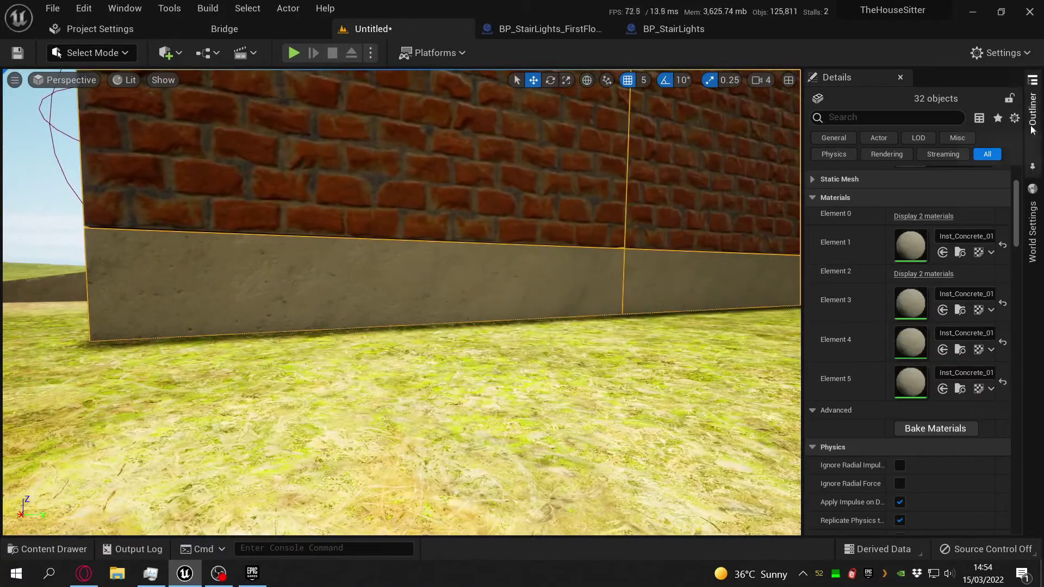
Select only the shed's wall pieces, from Mesh_Wall_01 through Mesh_Wall_25.
click(1033, 109)
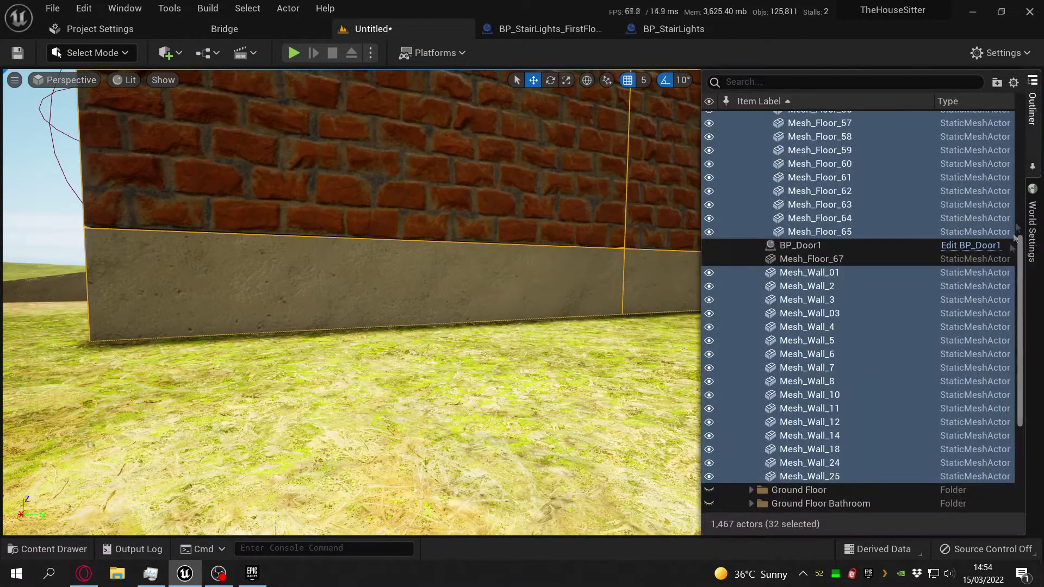
click(830, 272)
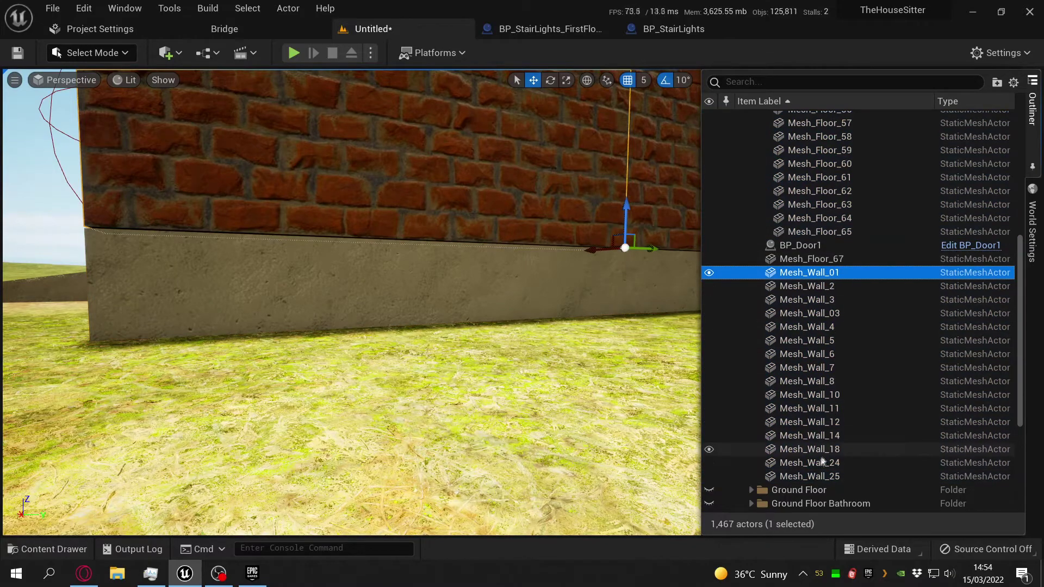
shift+click(809, 477)
Turn off position grid snapping and check the seam between the selected brick walls and the concrete base.
mouse_move(555, 359)
right_down()
mouse_move(642, 359)
mouse_move(631, 402)
mouse_move(574, 362)
right_up()
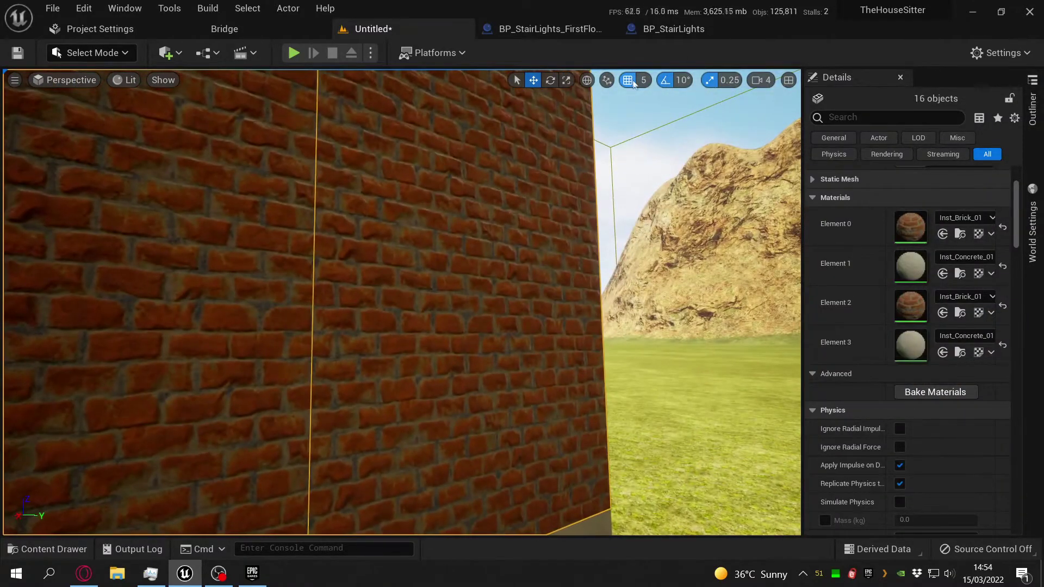
right_drag(638, 254, 587, 293)
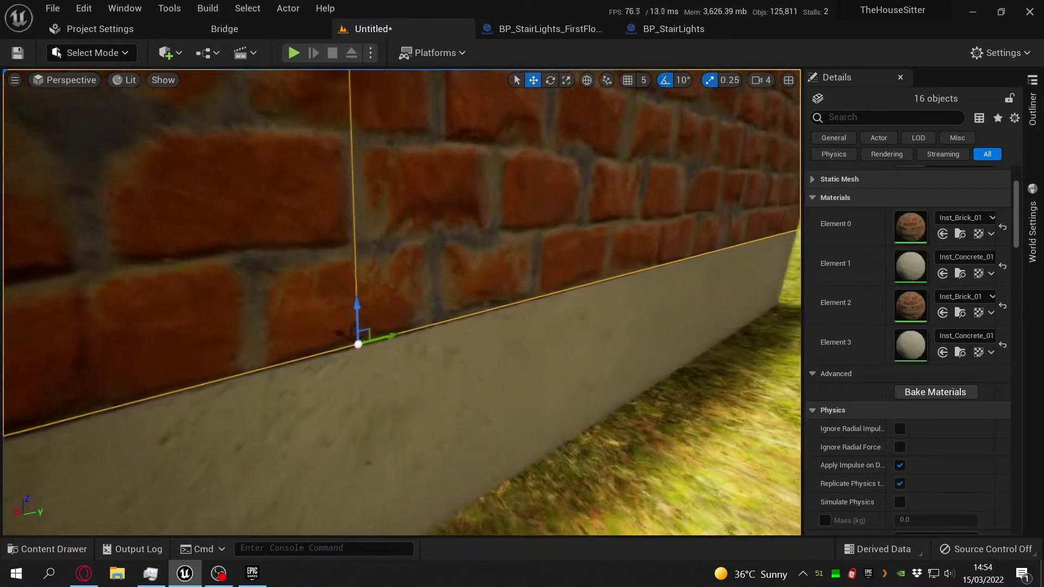
right_drag(579, 334, 598, 351)
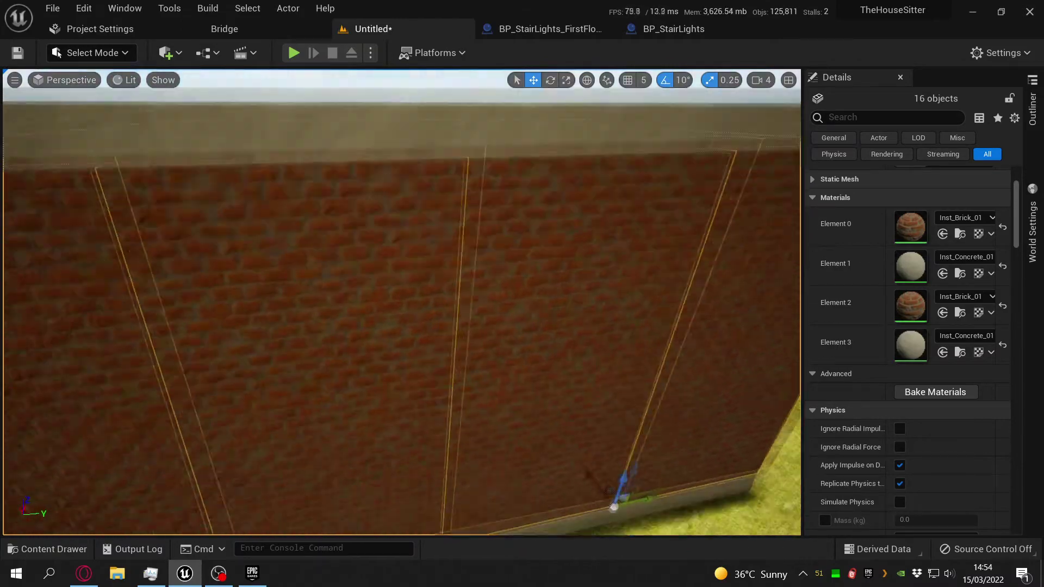
Play the level from in front of the shed, open its door and look around the interior.
right_drag(401, 302, 337, 354)
right_drag(370, 301, 237, 346)
right_click(238, 346)
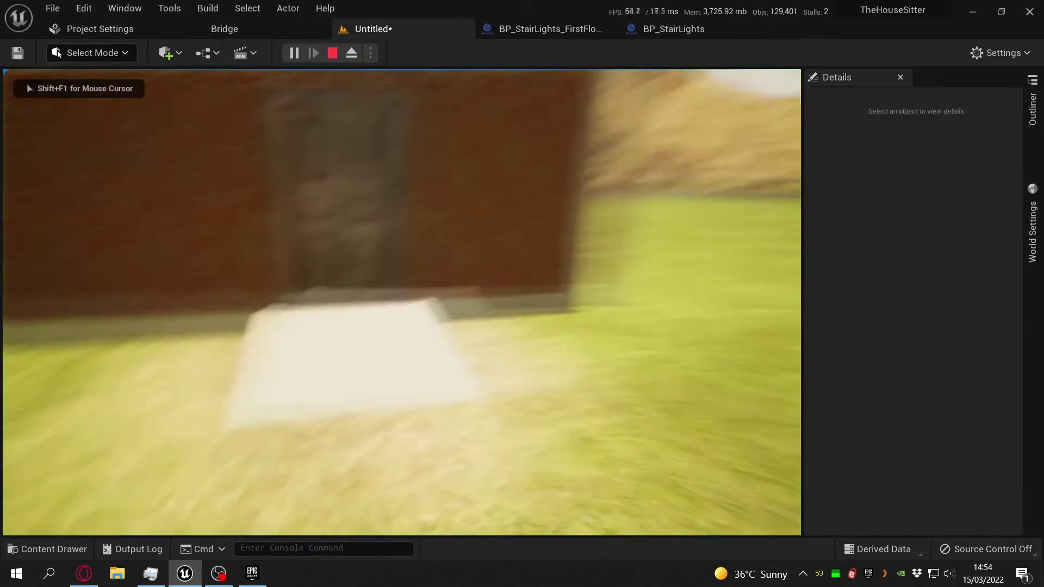
key(w)
key(e)
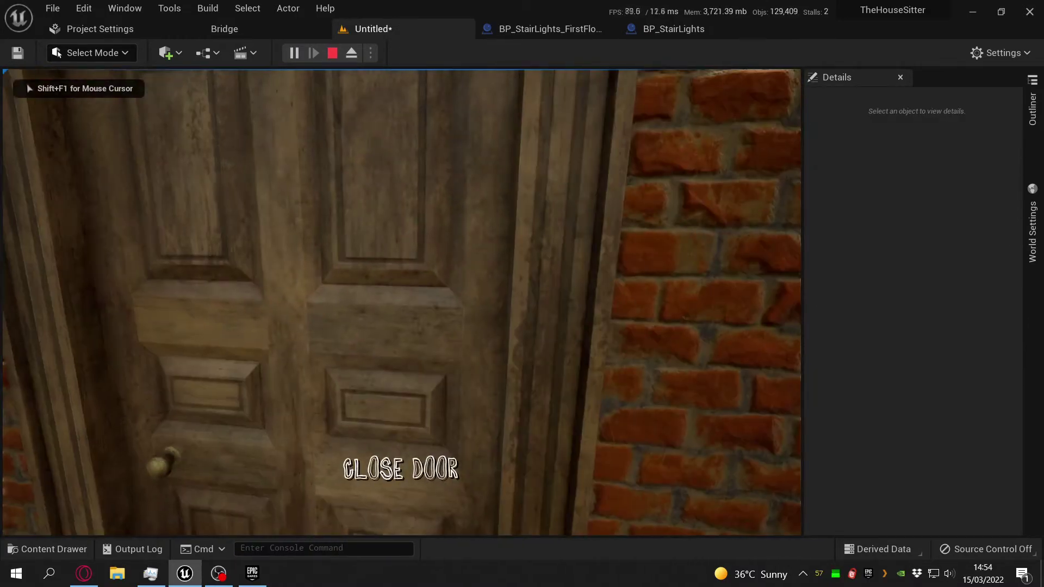
key(w)
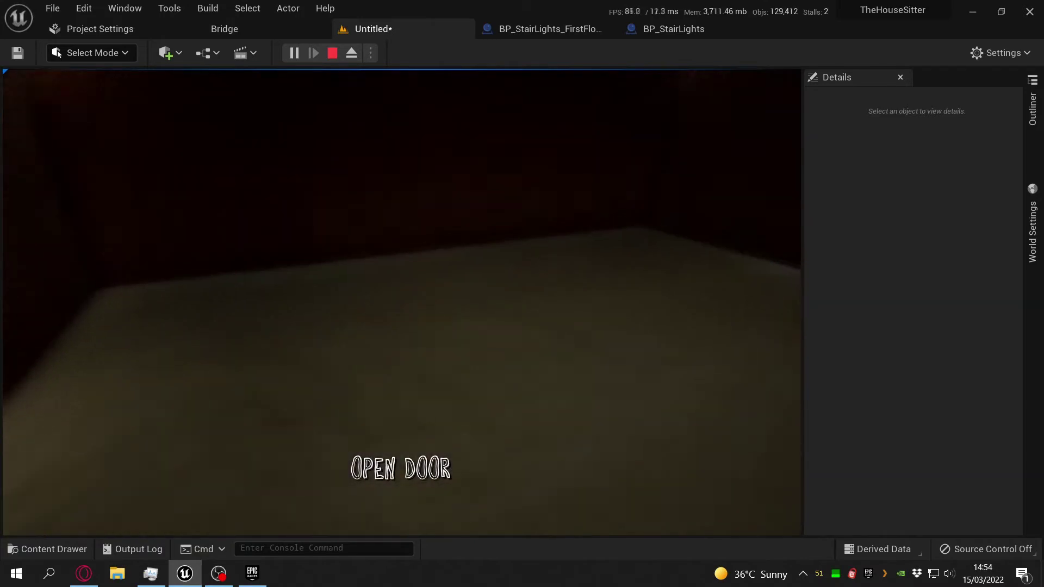
key(s)
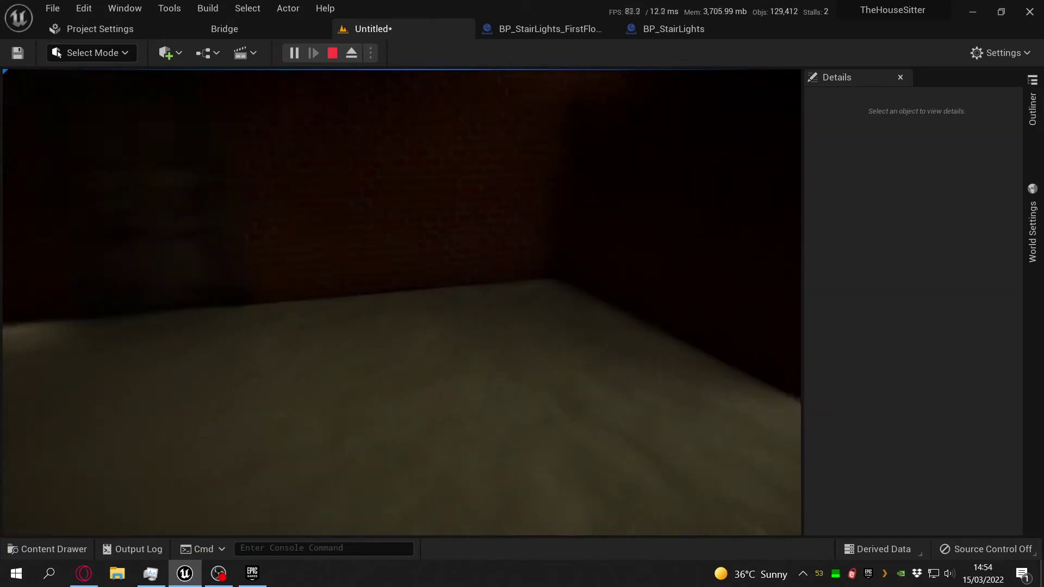
Leave the shed through its door, examine the outer walls and base, and end the play session.
key(s)
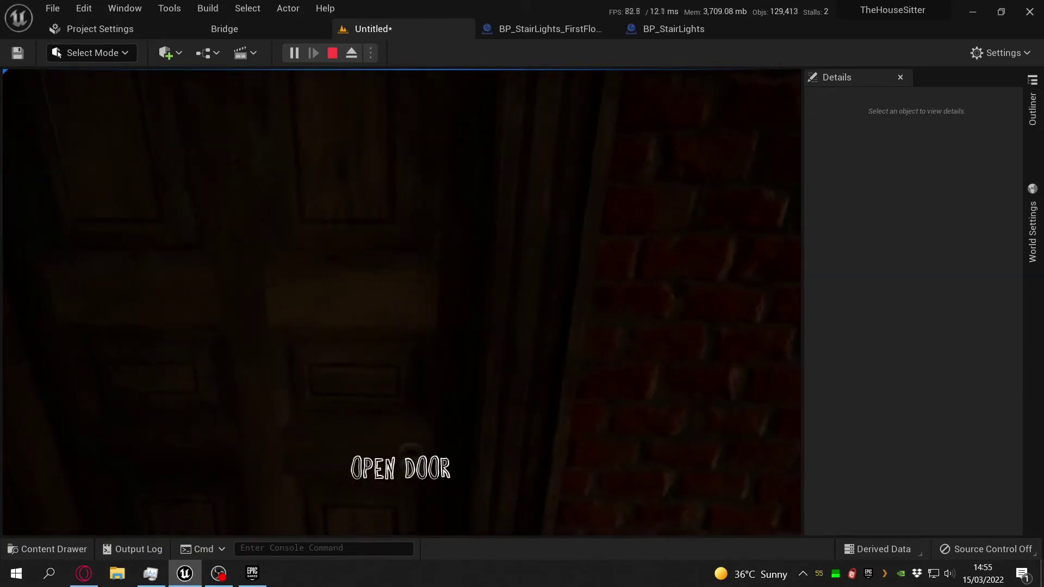
key(e)
key(w)
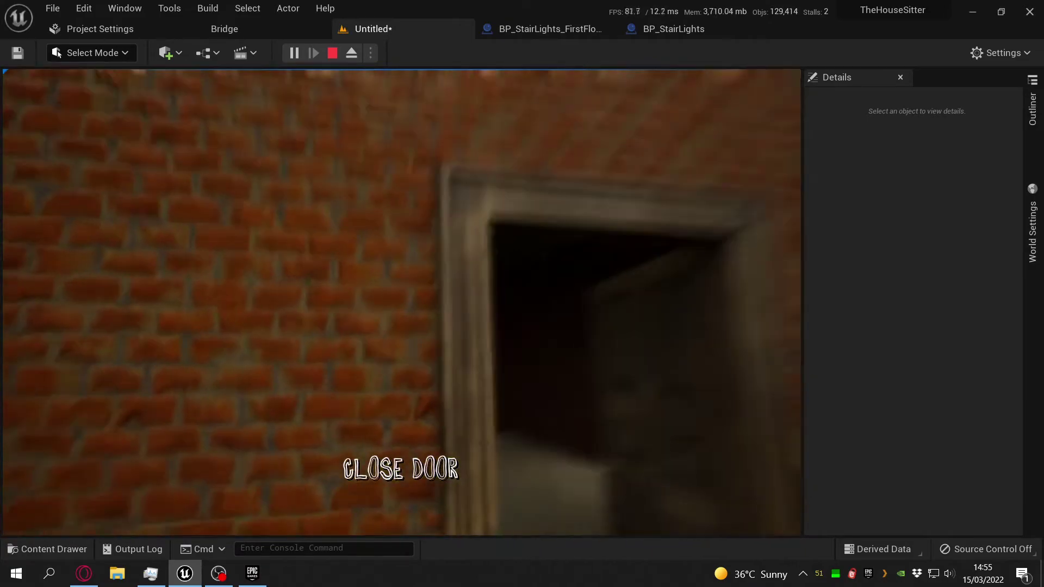
key(s)
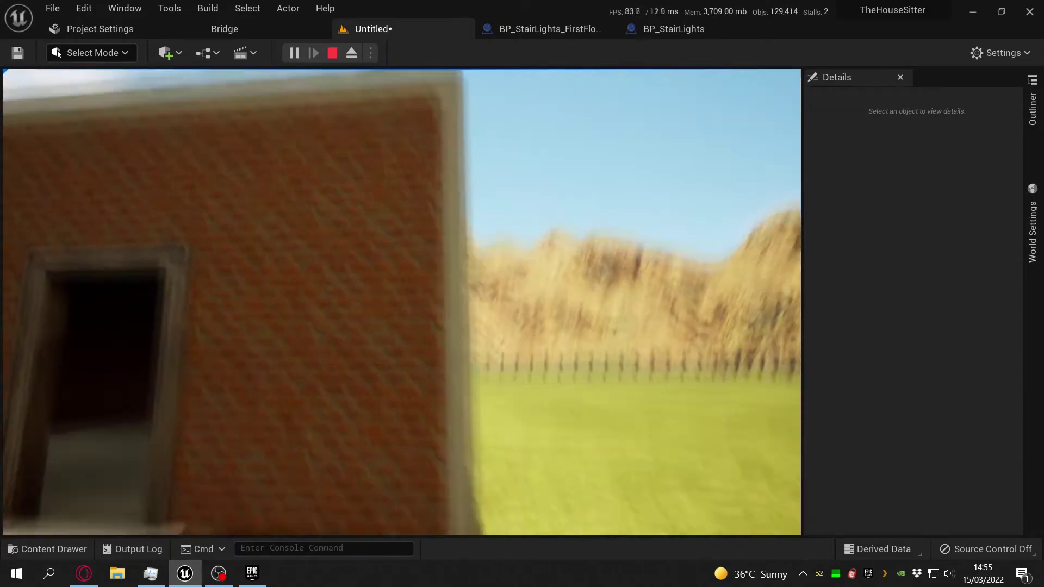
key(d)
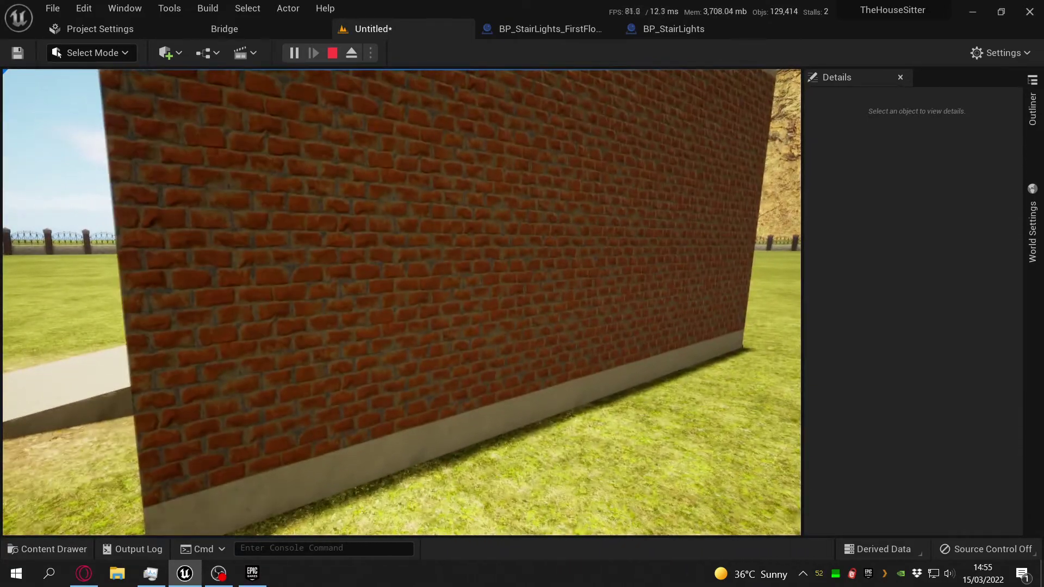
key(s)
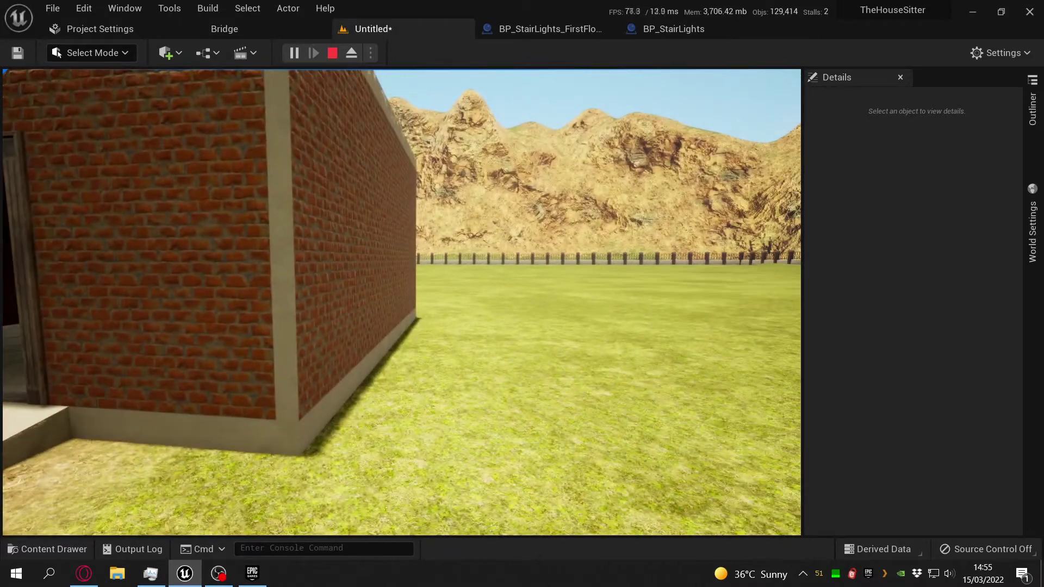
key(Escape)
Select all descendants of the Garden Shed's Floor subfolder in the Outliner.
click(1032, 111)
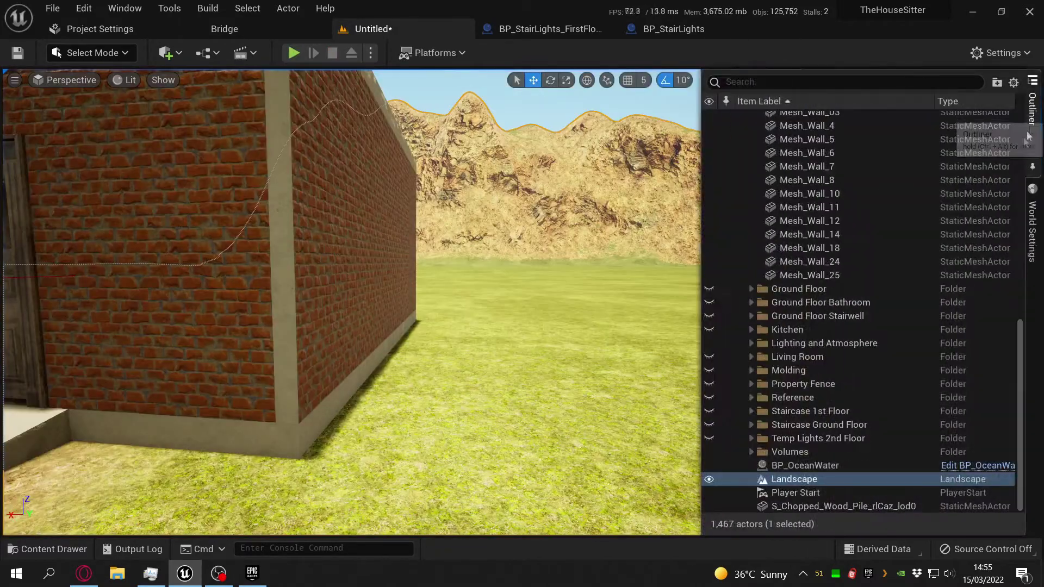
scroll(954, 336, up, 5)
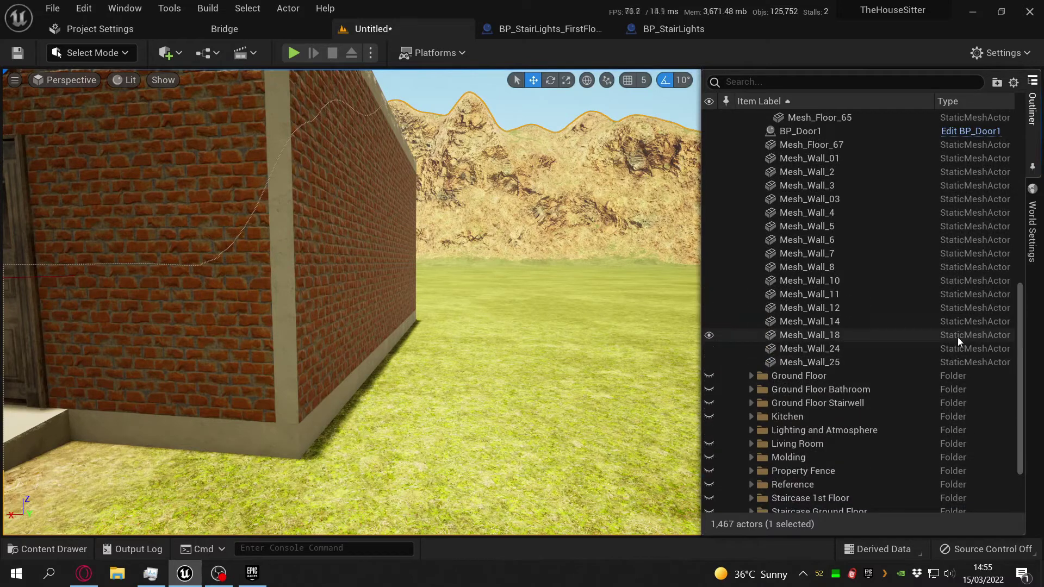
scroll(954, 333, up, 3)
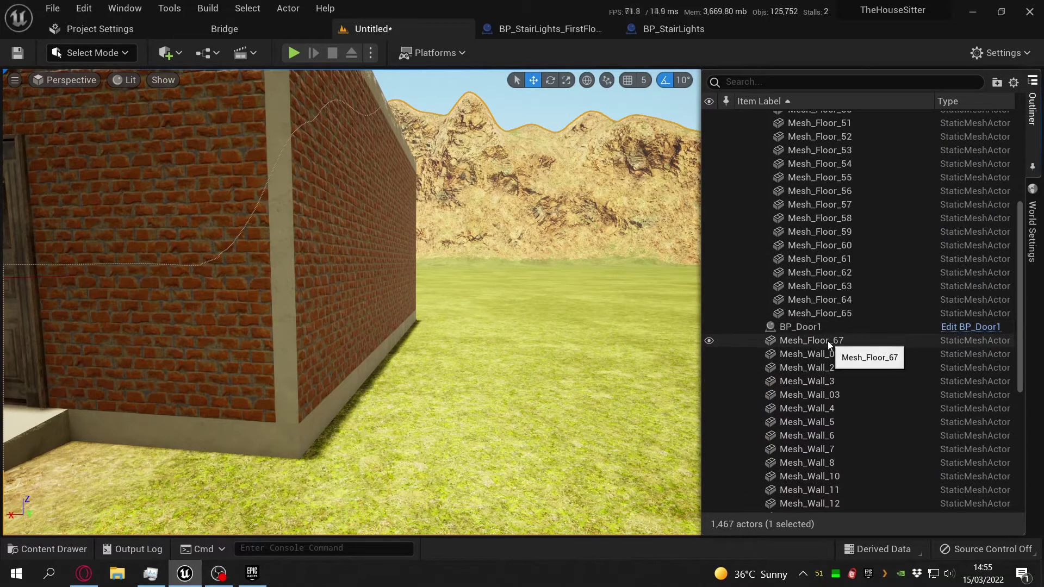
scroll(852, 250, up, 4)
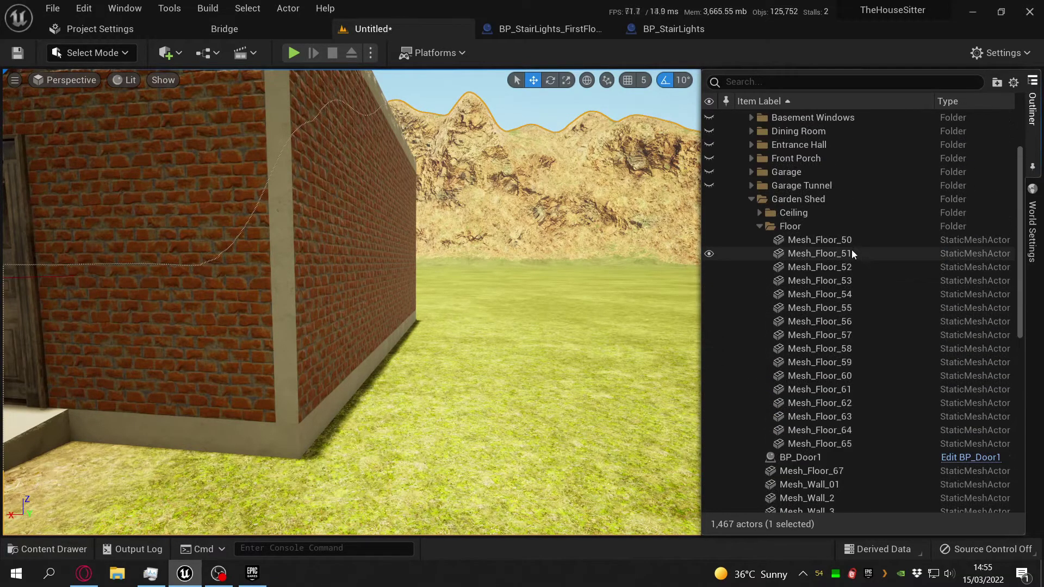
right_click(786, 228)
mouse_move(838, 288)
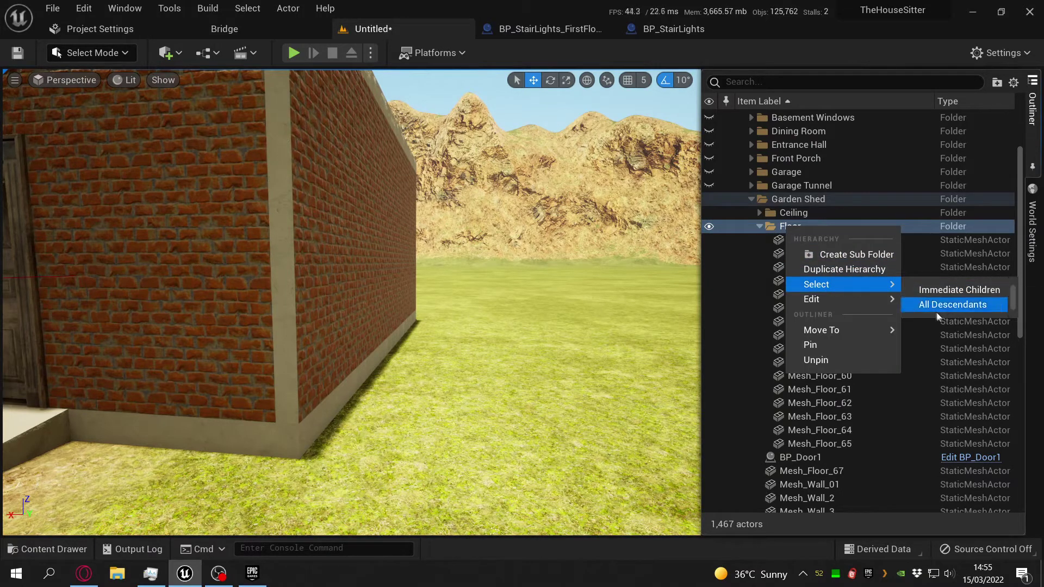
click(924, 304)
scroll(917, 418, down, 3)
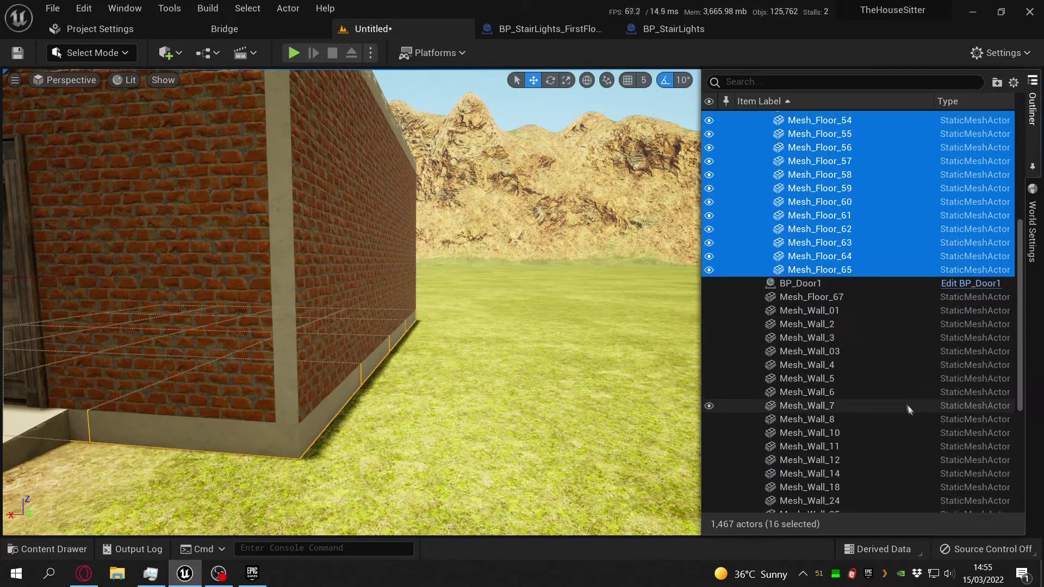
Add the shed wall pieces Mesh_Wall_01 through Mesh_Wall_25 to the floor selection, leaving out BP_Door1 and Mesh_Floor_67.
ctrl+click(793, 310)
ctrl+click(808, 324)
ctrl+click(808, 337)
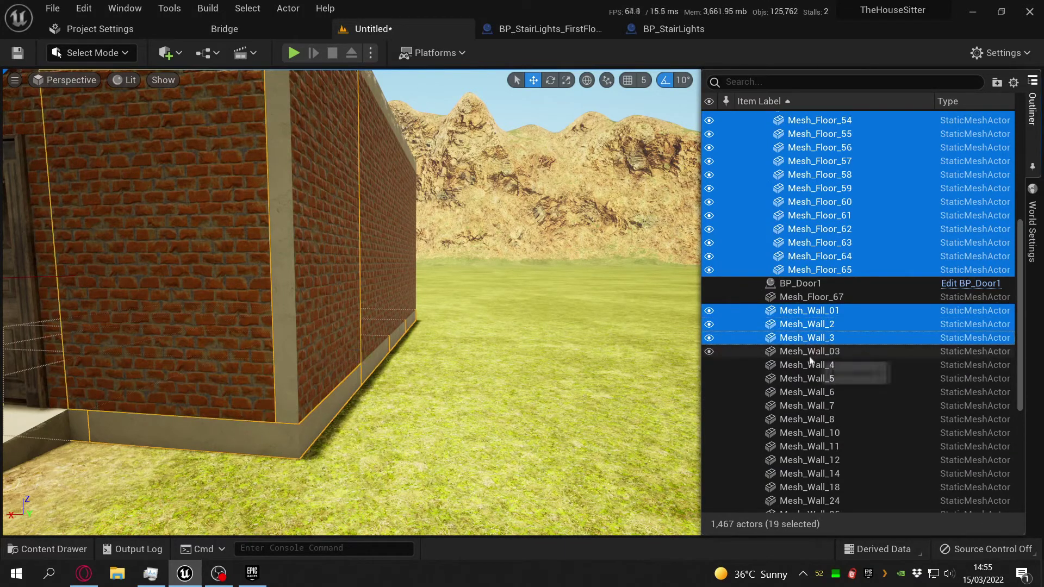
ctrl+click(809, 351)
ctrl+click(808, 364)
ctrl+click(808, 378)
ctrl+click(810, 388)
ctrl+click(810, 406)
ctrl+click(809, 419)
ctrl+click(808, 433)
ctrl+click(809, 447)
ctrl+click(809, 460)
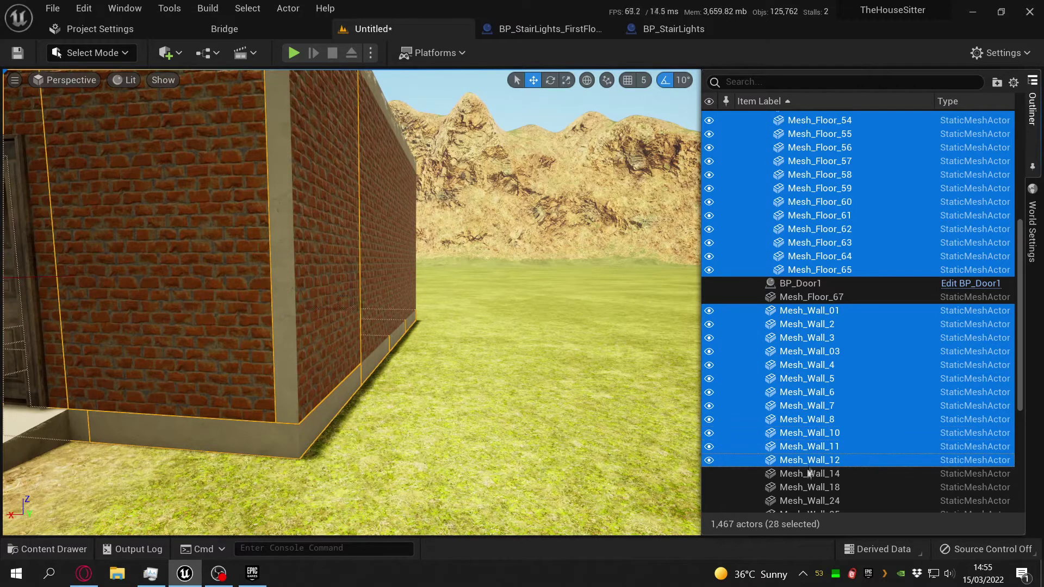
ctrl+click(809, 474)
ctrl+click(809, 487)
ctrl+click(809, 501)
scroll(810, 484, down, 2)
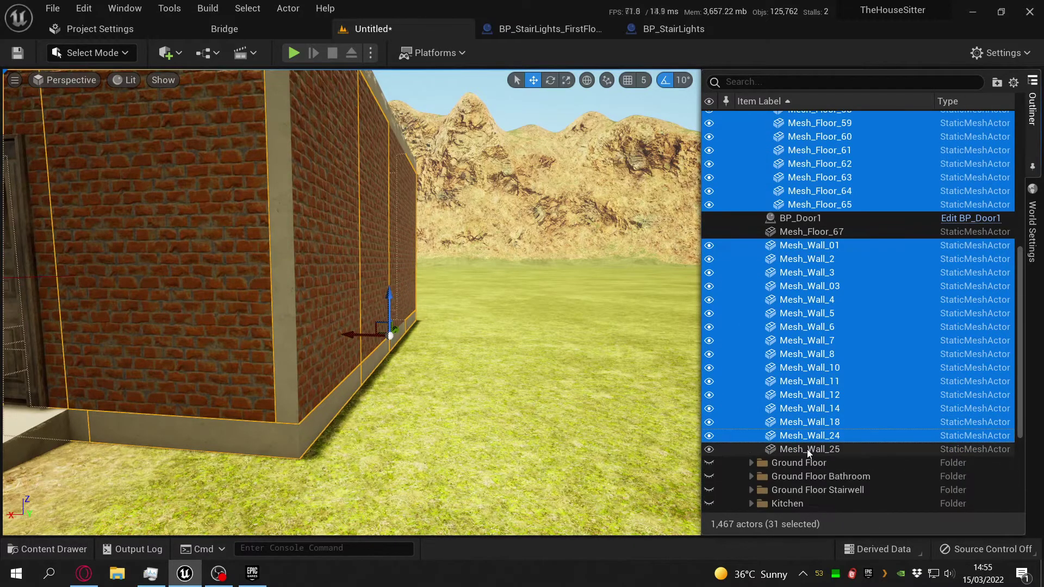
ctrl+click(810, 449)
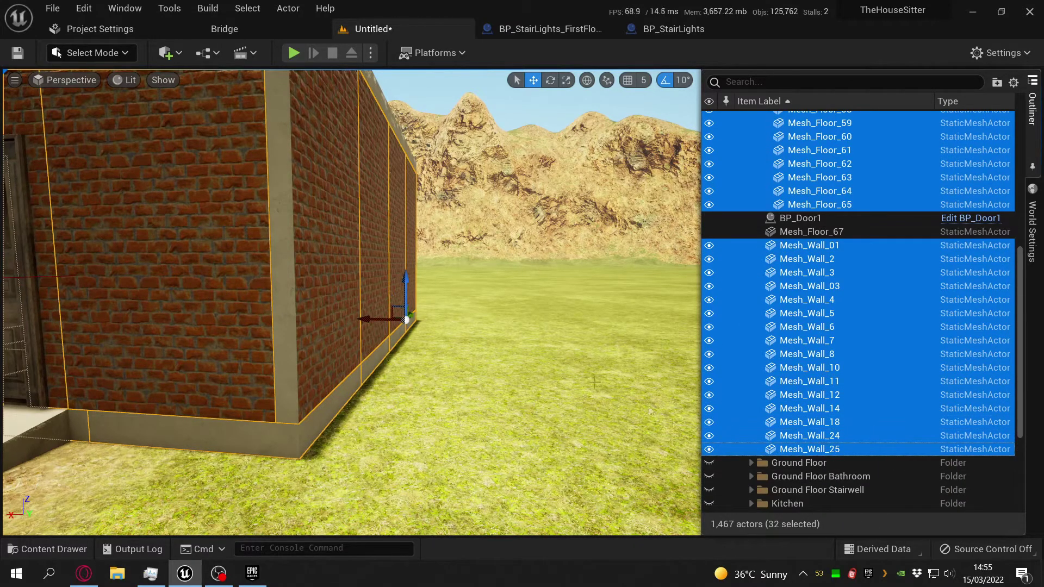
Switch the editor to Modeling Mode with the shed's floor and wall pieces selected.
click(91, 53)
click(87, 134)
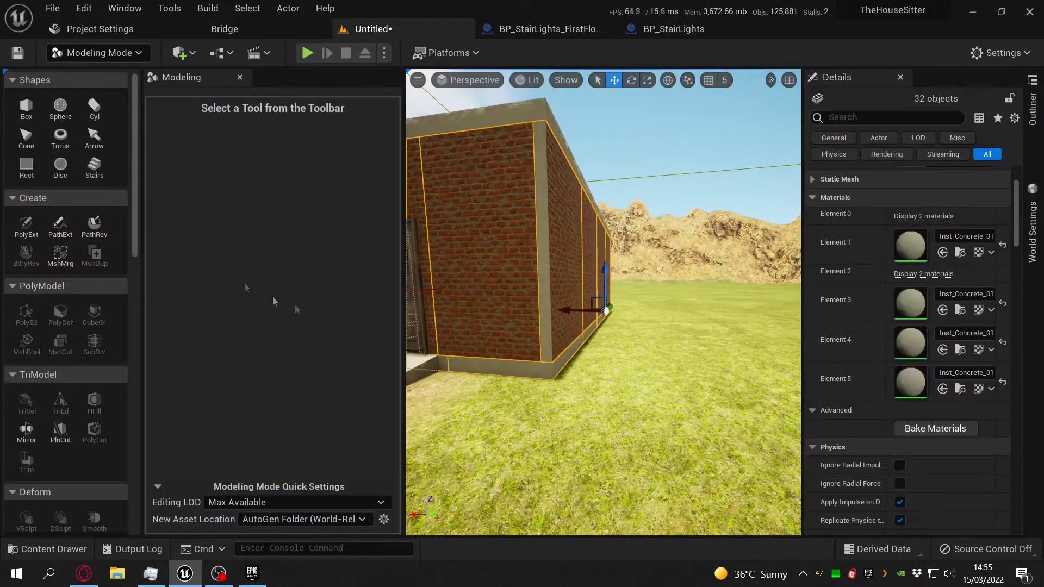
Look through the Modeling Mode tools, comparing the mesh merge options under Create and MeshOps.
scroll(139, 208, down, 5)
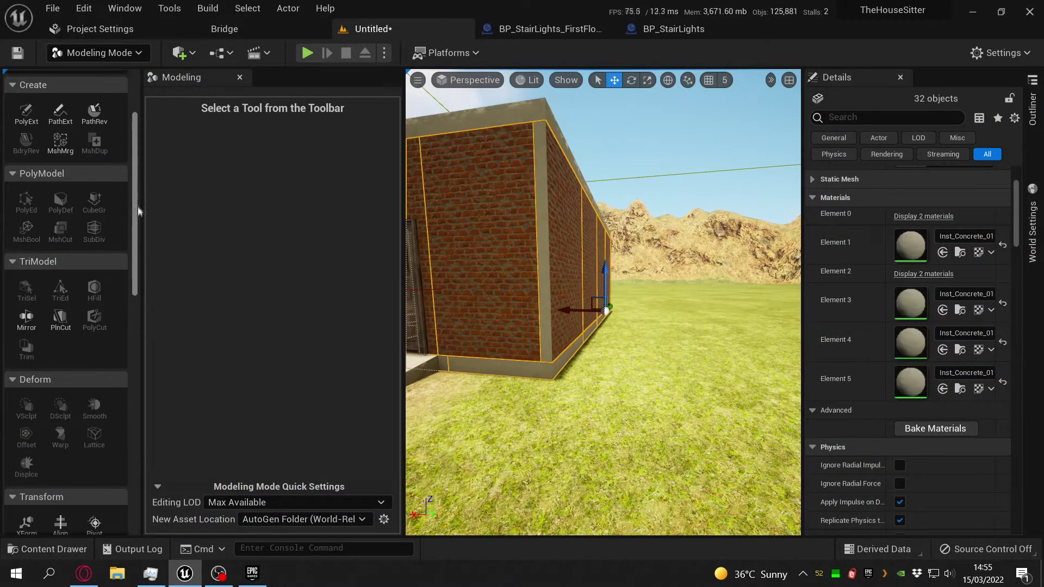
scroll(139, 219, down, 4)
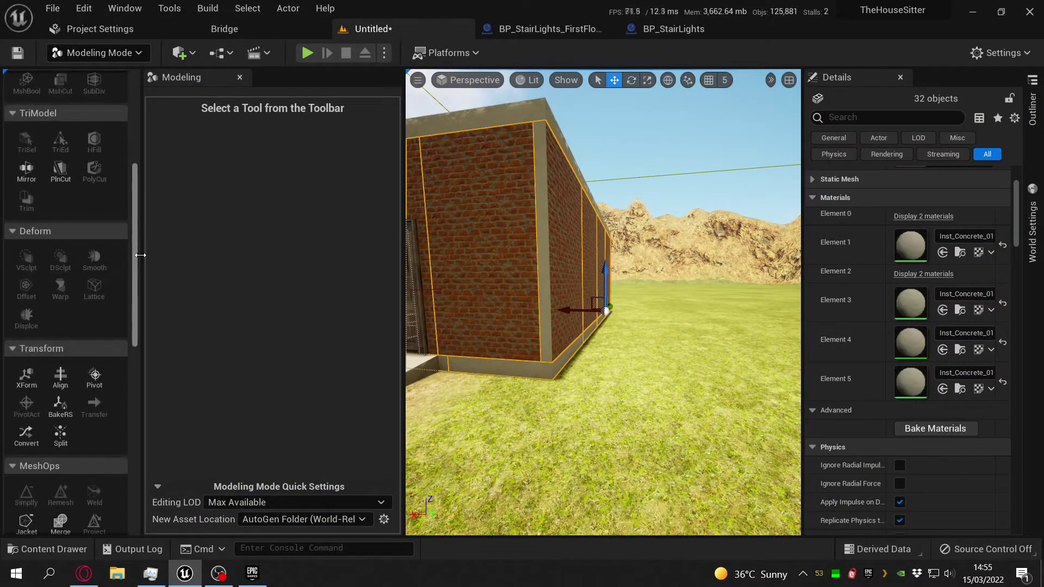
scroll(141, 261, up, 7)
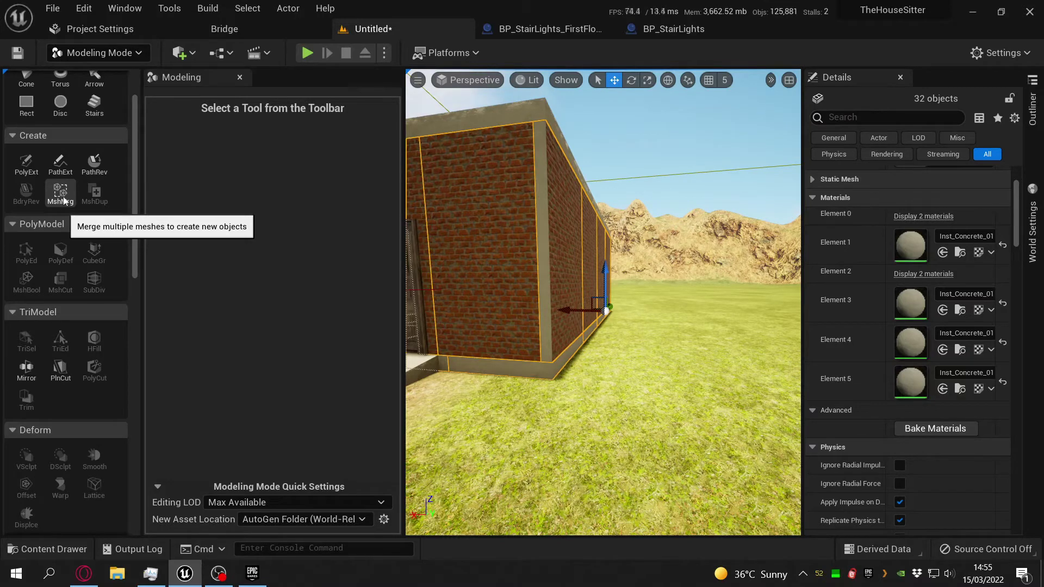
scroll(53, 298, down, 4)
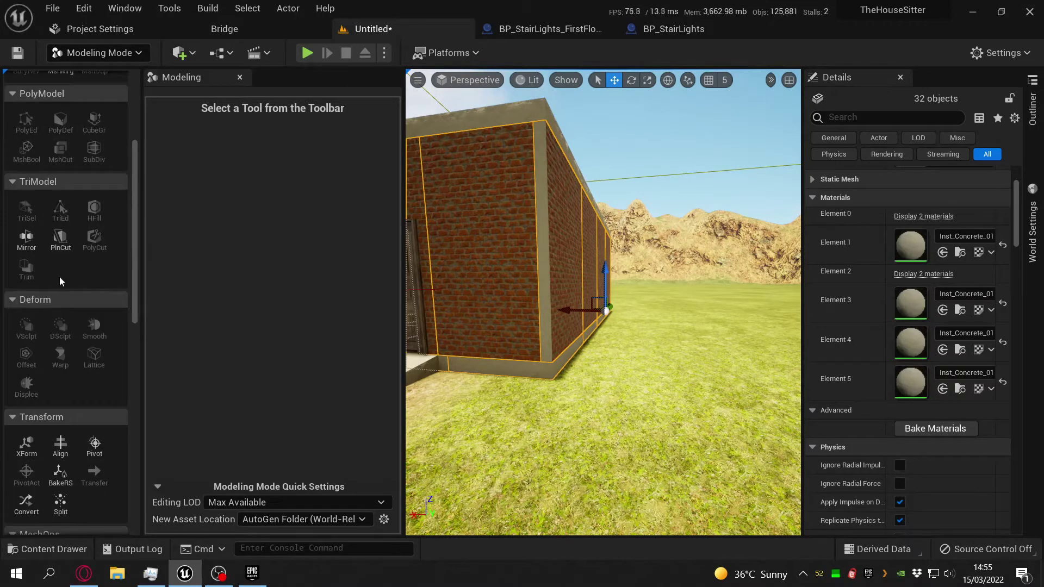
scroll(60, 261, up, 3)
scroll(66, 329, down, 5)
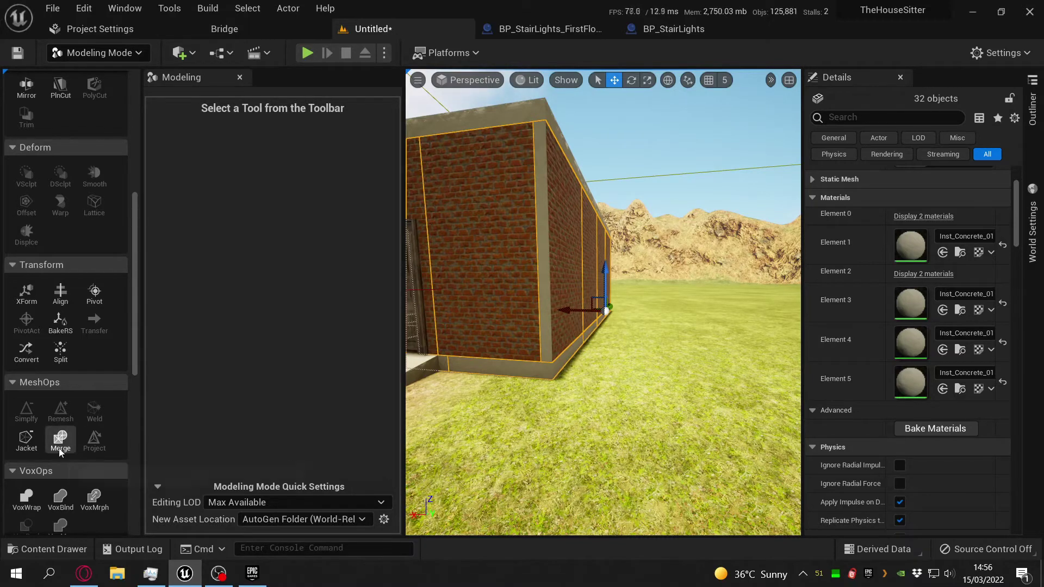
Merge the selected shed floor and wall pieces into one new object with MshMrg, deleting the input pieces.
right_drag(543, 393, 462, 411)
key(d)
key(d)
key(a)
mouse_move(593, 322)
right_down()
mouse_move(623, 323)
mouse_move(544, 324)
mouse_move(612, 323)
mouse_move(587, 323)
right_up()
key(w)
scroll(134, 292, up, 5)
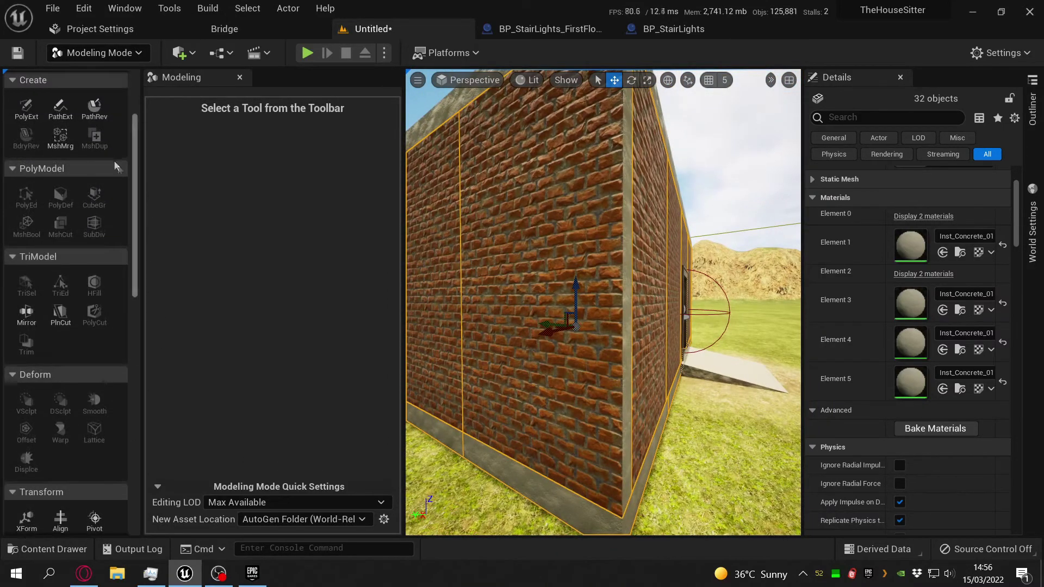
click(60, 136)
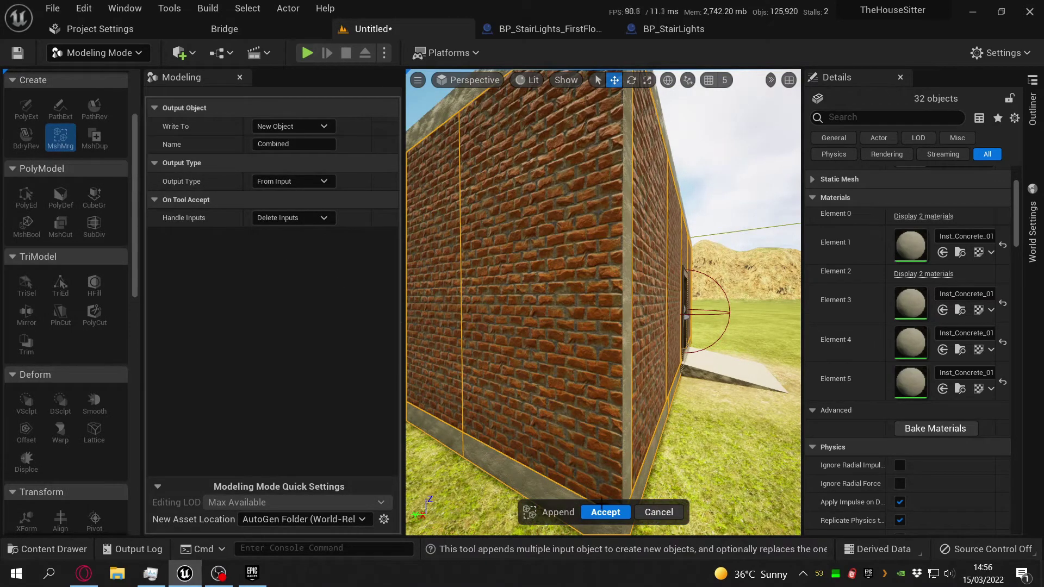
click(601, 514)
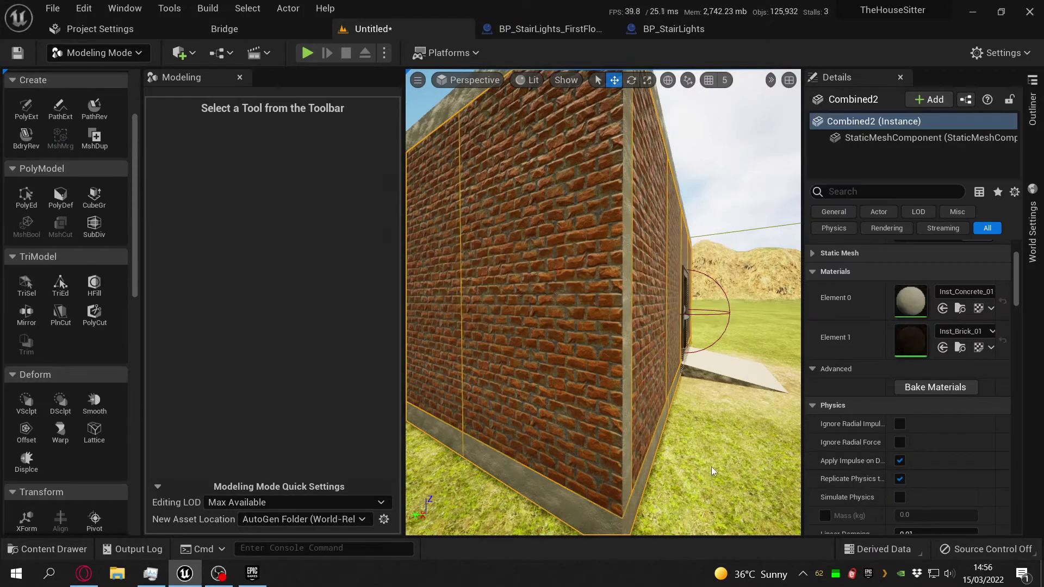
Turn on grid snapping, try moving the merged shed horizontally along one axis, and undo the move.
right_drag(713, 466, 761, 464)
right_drag(609, 375, 551, 371)
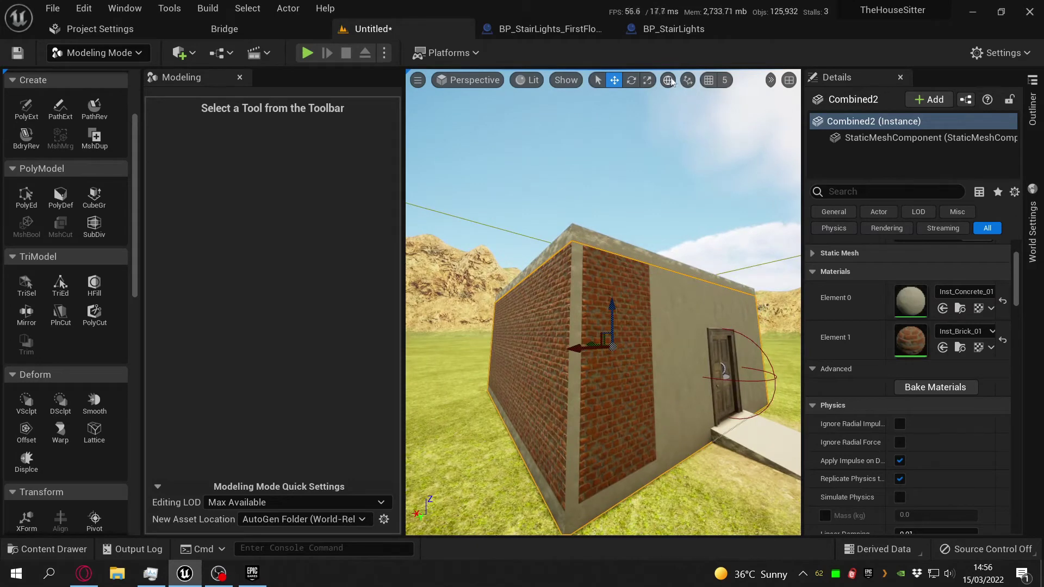
click(708, 80)
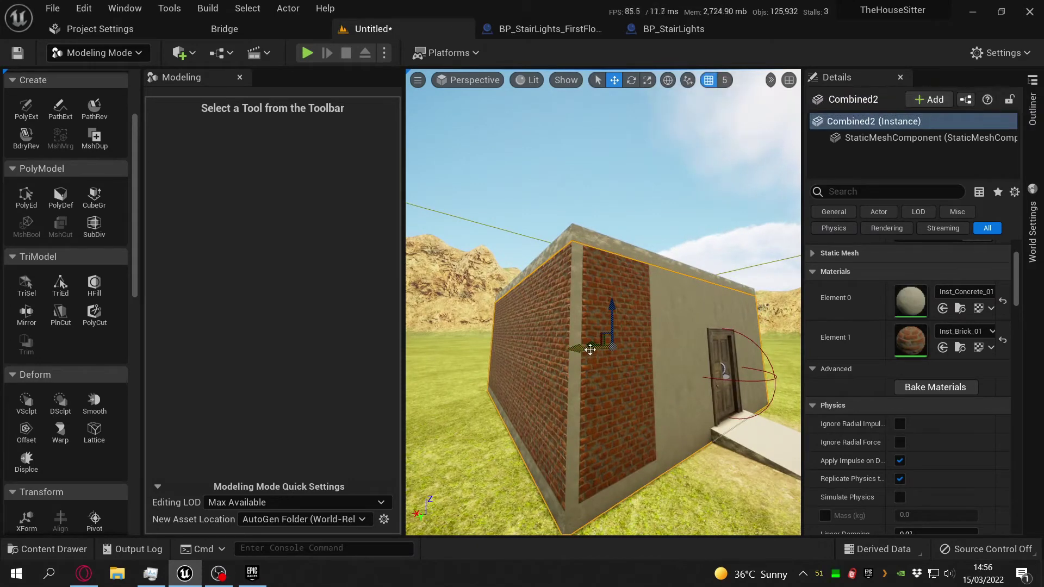
drag(590, 350, 464, 367)
mouse_move(657, 490)
right_down()
mouse_move(695, 525)
mouse_move(660, 473)
right_up()
key(ctrl+z)
Start a play session from the ground beside the door ramp, open the shed door and examine the interior.
right_click(659, 473)
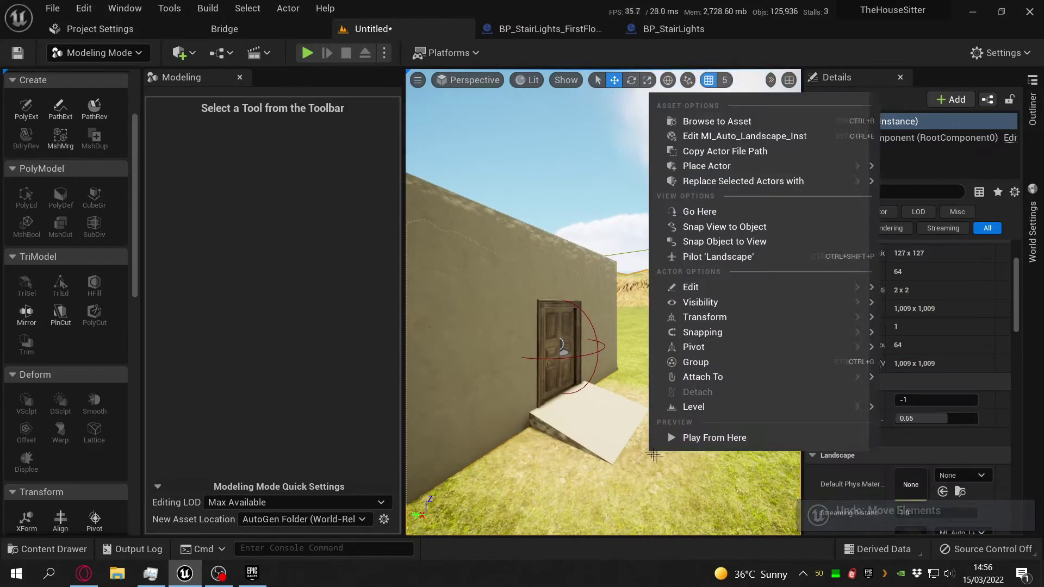
click(699, 438)
click(699, 439)
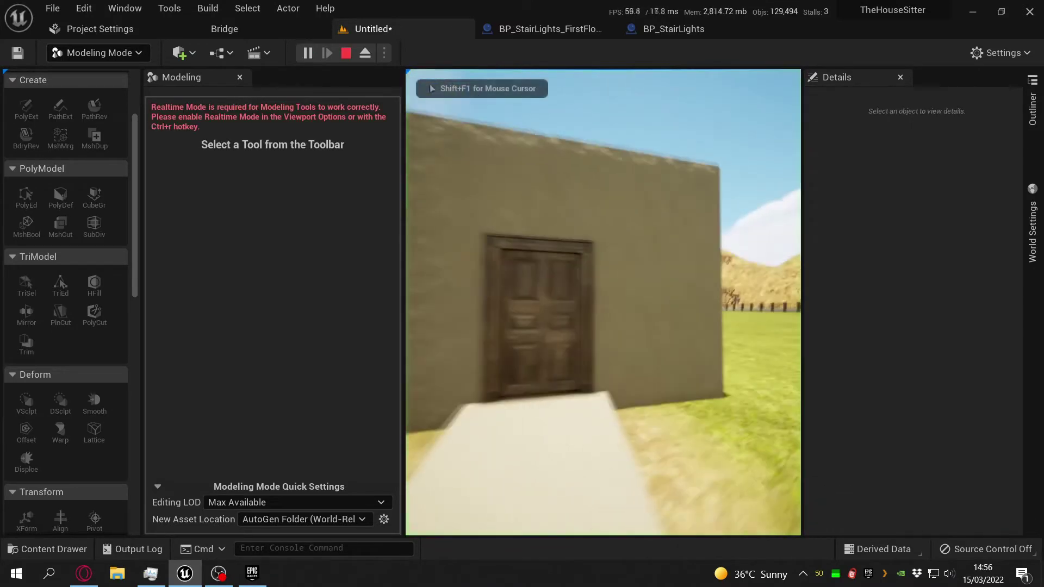
key(w)
key(e)
key(w)
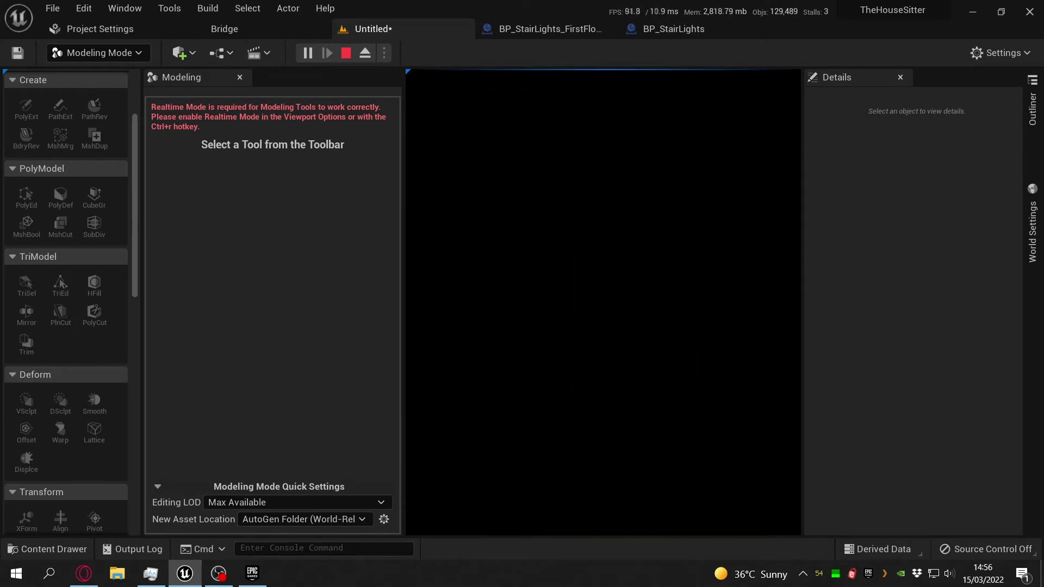
key(w)
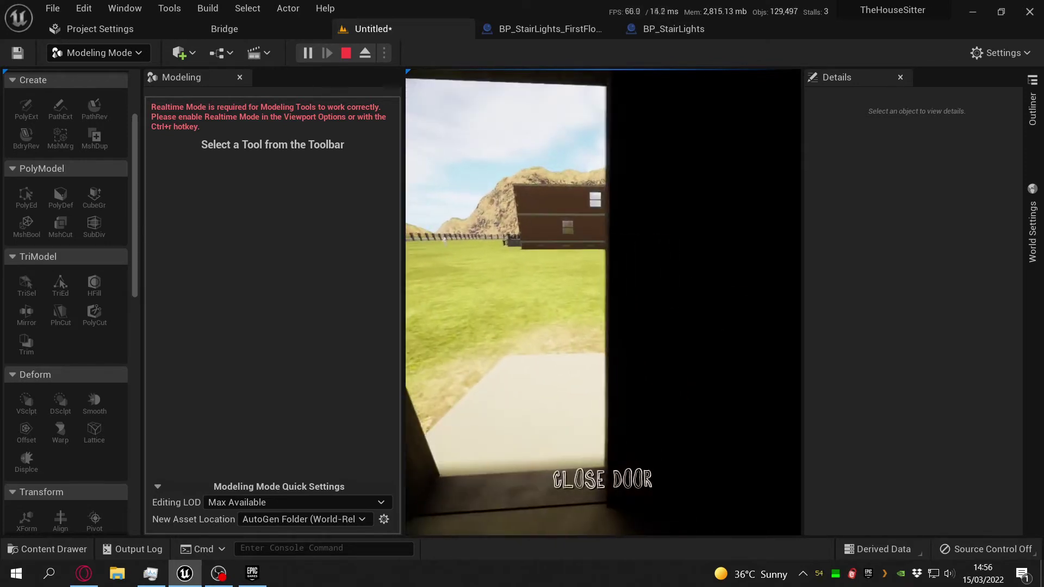
Leave the shed, examine the merged walls from outside, and end the play session.
key(w)
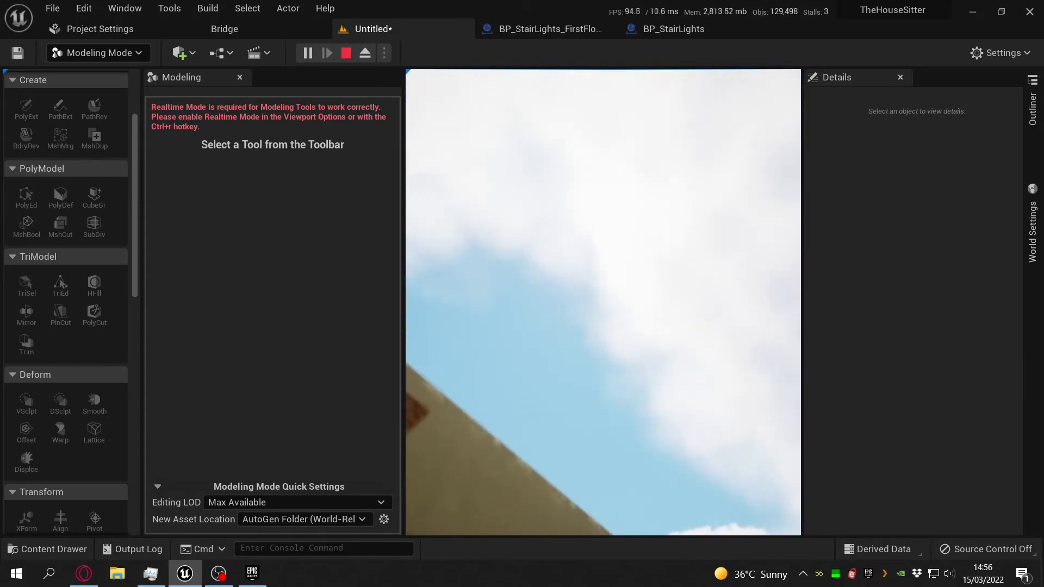
key(w)
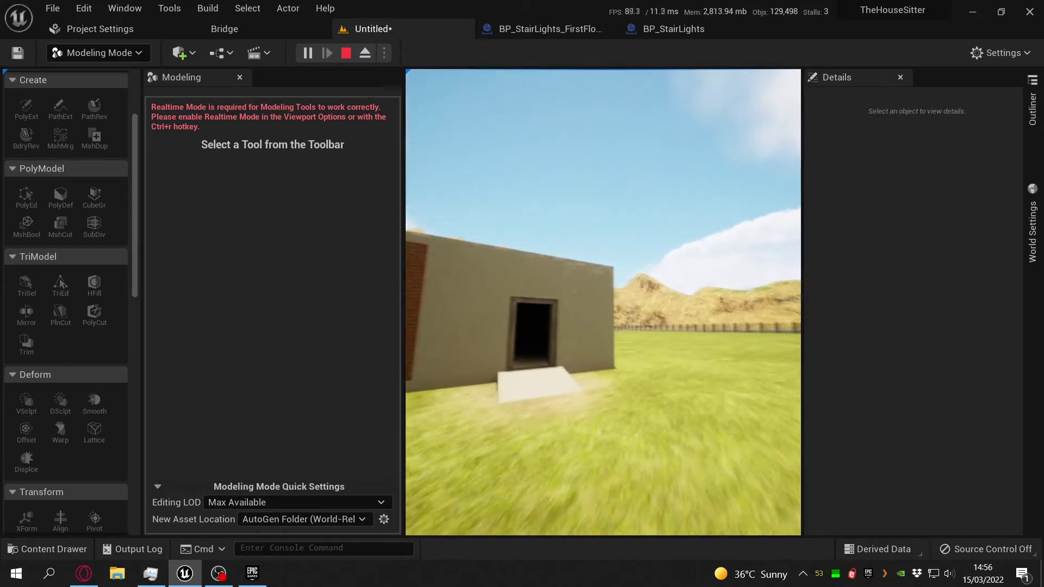
key(w)
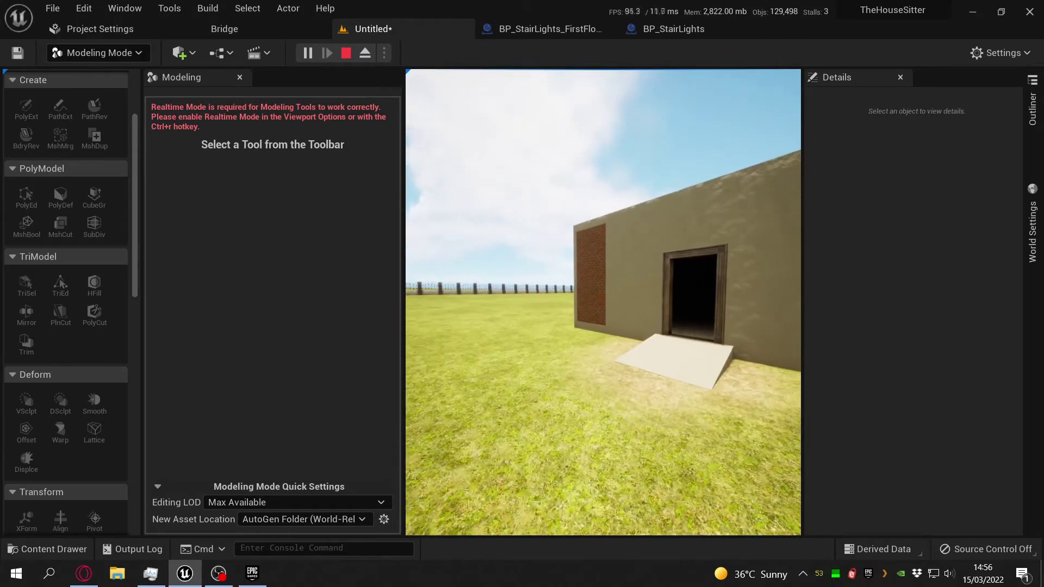
key(Escape)
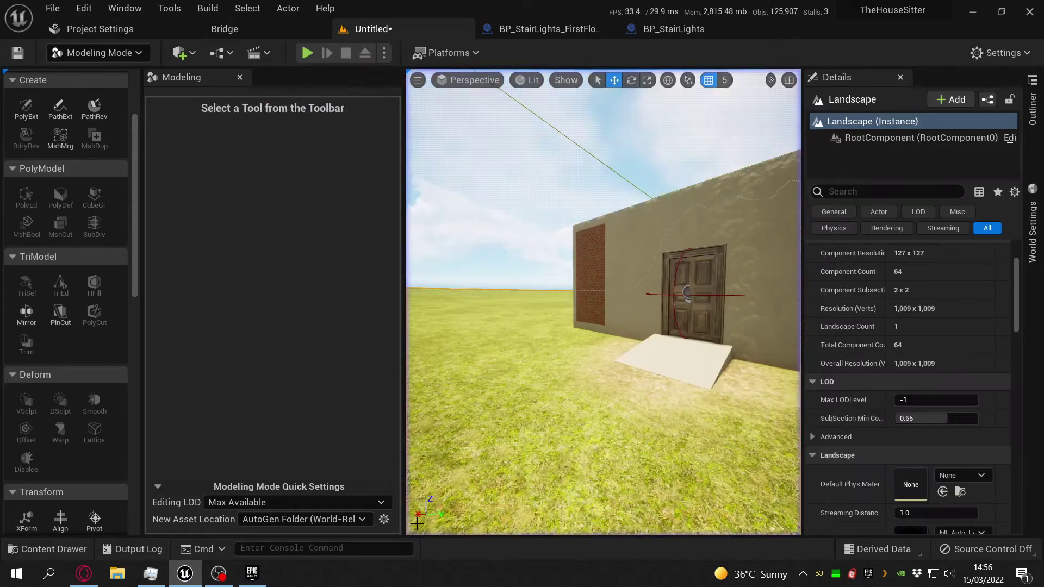
Return to Select Mode and undo the mesh merge to restore the shed's separate floor and wall pieces.
click(110, 52)
click(90, 74)
mouse_move(377, 380)
right_down()
mouse_move(489, 381)
mouse_move(261, 365)
mouse_move(383, 405)
mouse_move(389, 390)
right_up()
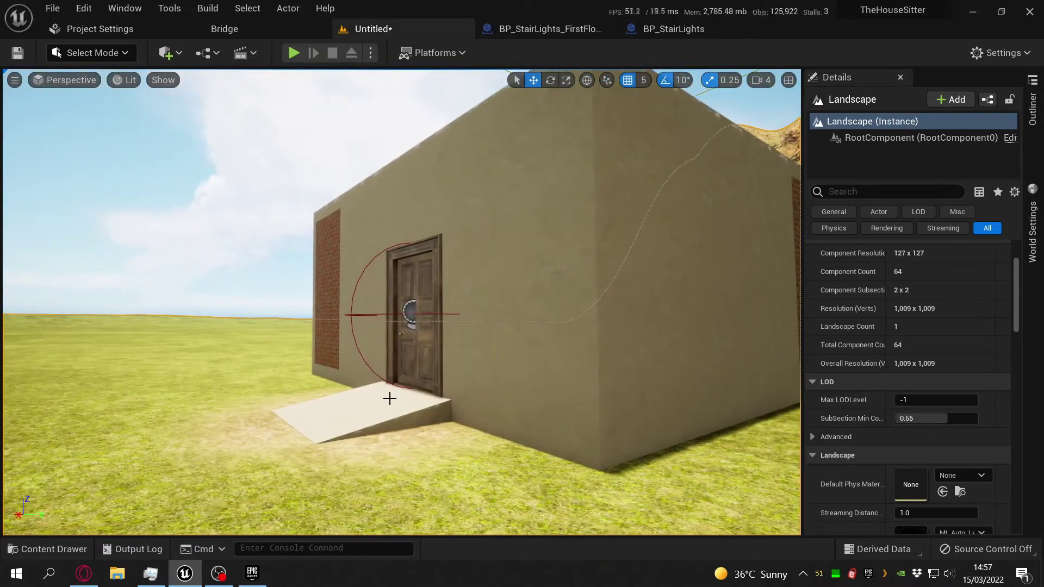
key(ctrl+z)
key(ctrl+z)
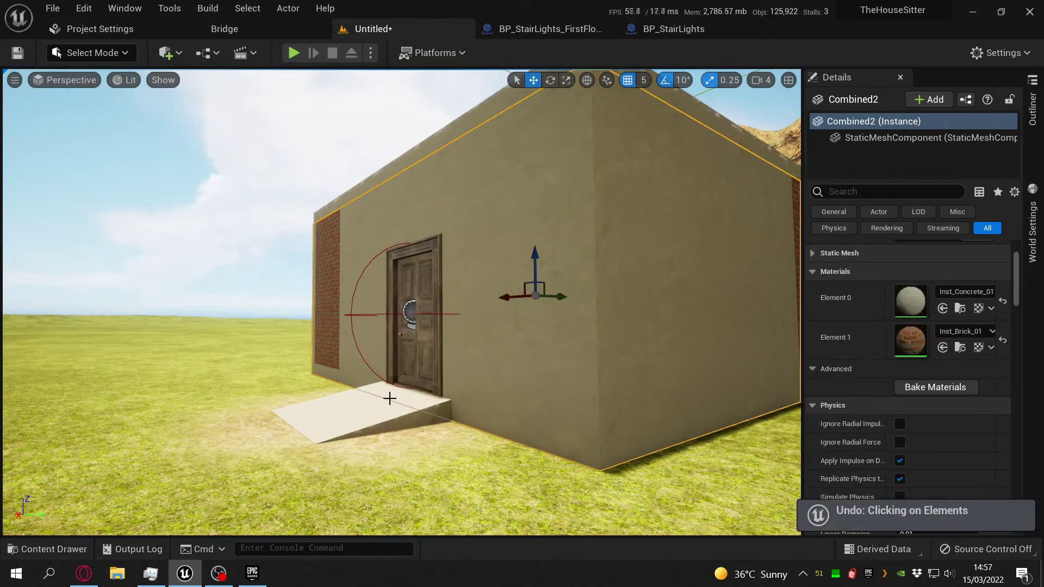
right_drag(344, 401, 386, 381)
mouse_move(183, 438)
right_down()
mouse_move(543, 438)
mouse_move(183, 438)
right_up()
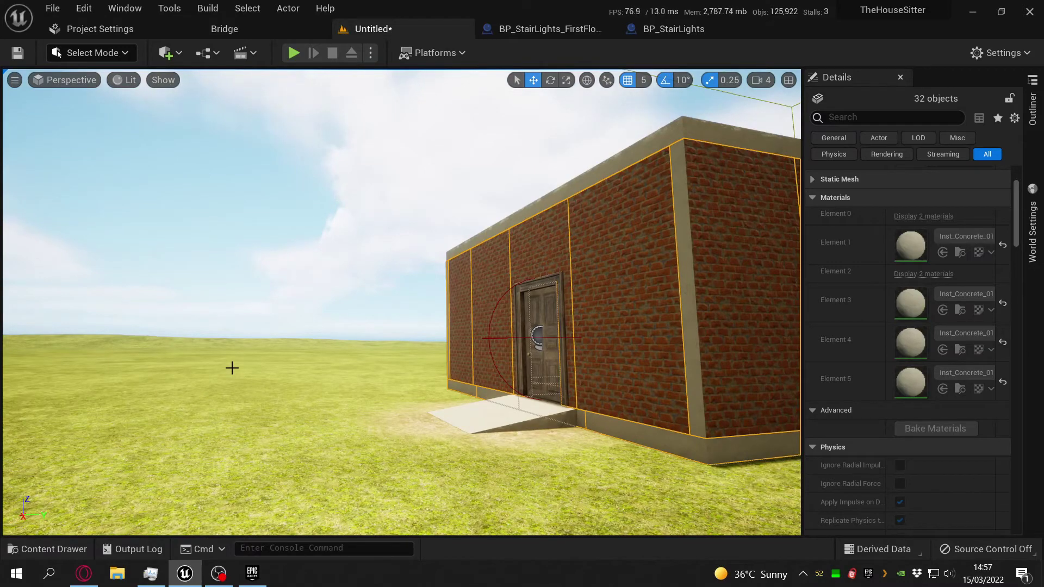
Rotate the sunlight direction to check how different light angles fall on the shed's separate wall pieces.
key(ctrl+l)
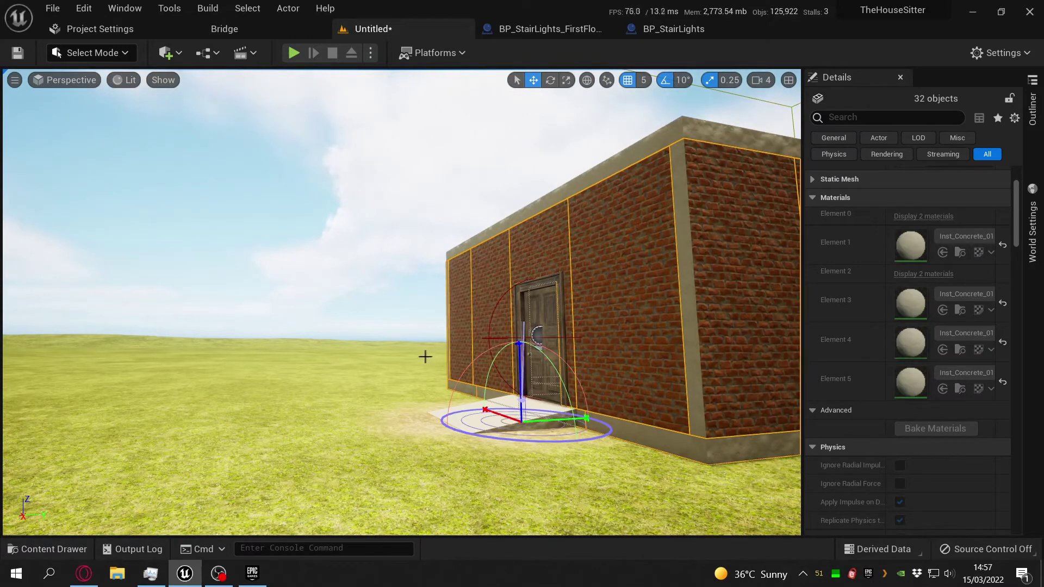
key(ctrl+l)
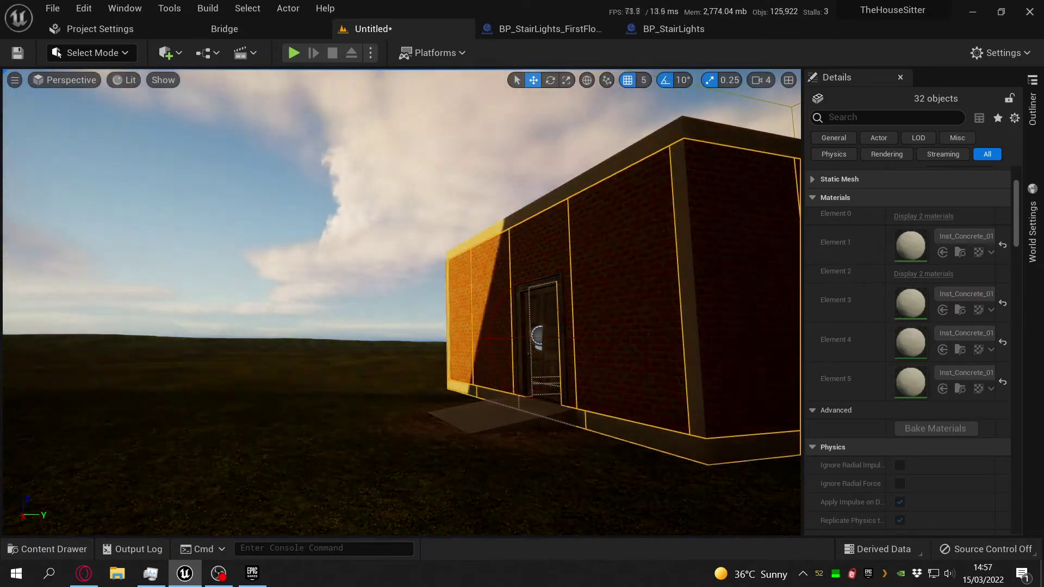
key(ctrl+l)
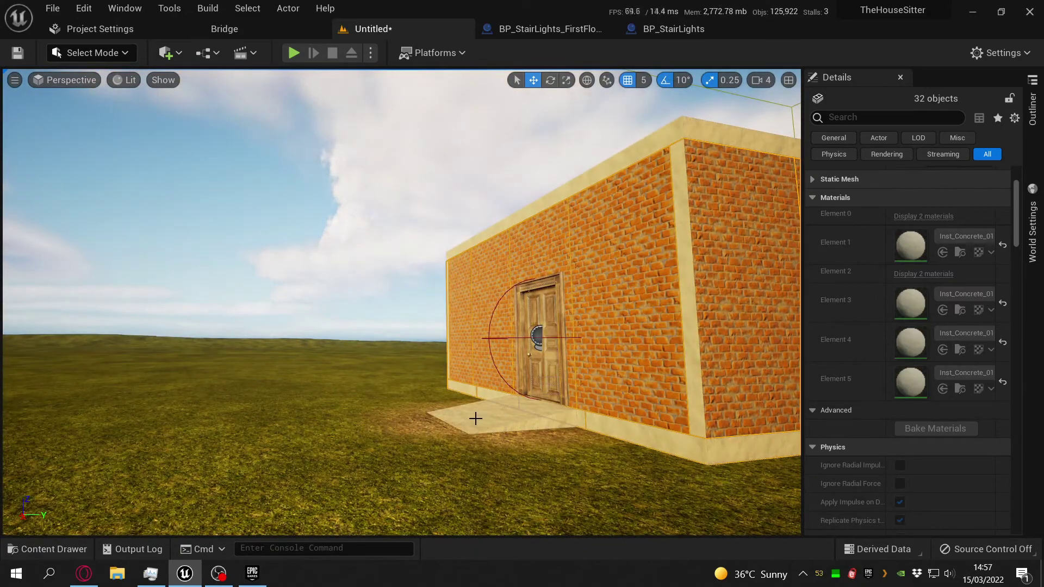
key(ctrl+l)
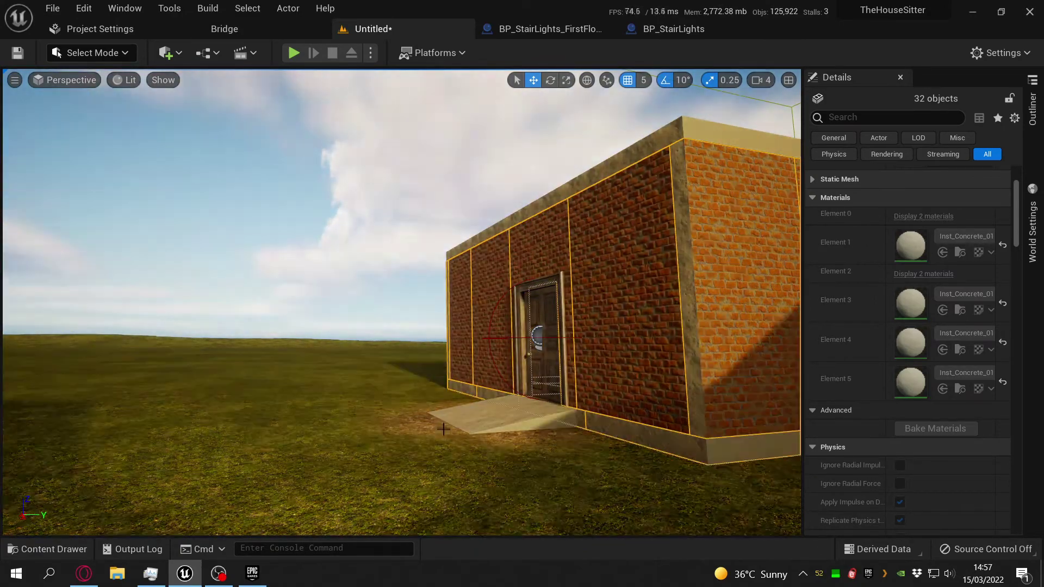
key(ctrl+l)
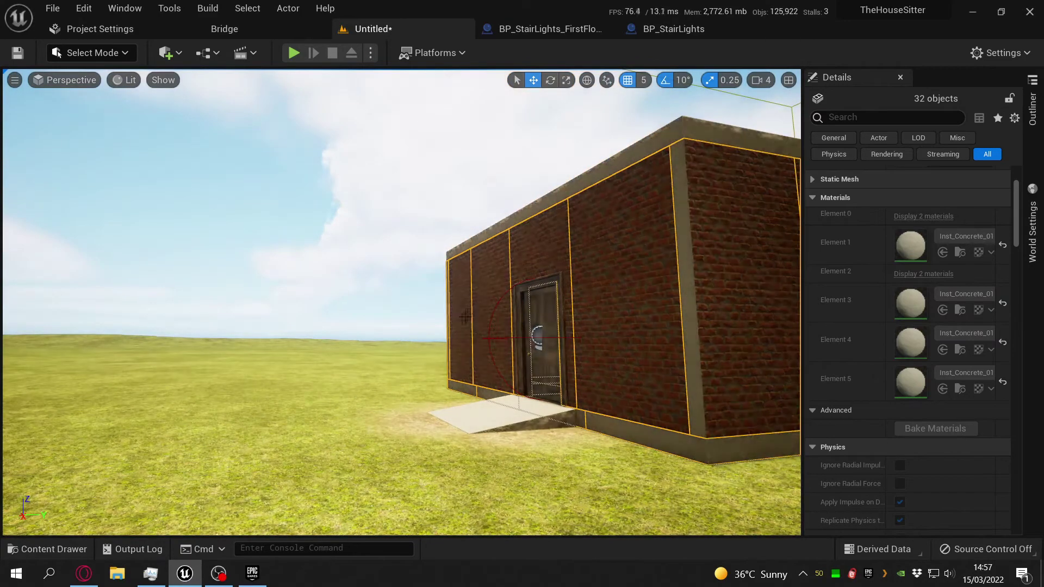
Undo the multi-piece selection and select only Mesh_Wall_2, the brick wall piece beside the shed door.
right_drag(390, 356, 426, 371)
key(d)
key(w)
key(a)
right_drag(379, 397, 429, 387)
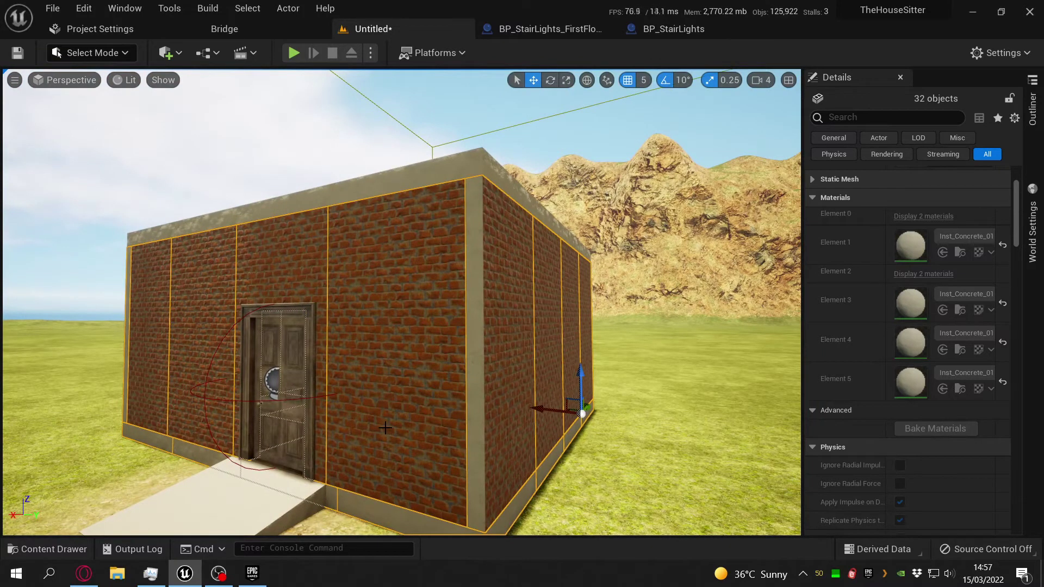
key(ctrl+z)
key(ctrl+z)
key(ctrl+z)
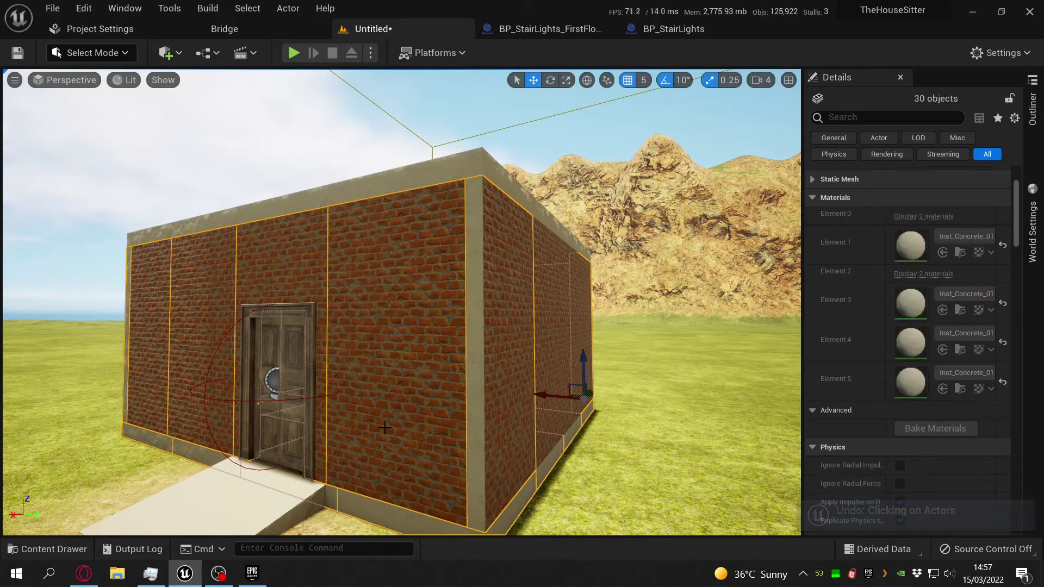
key(ctrl+z)
right_drag(386, 430, 248, 473)
click(490, 477)
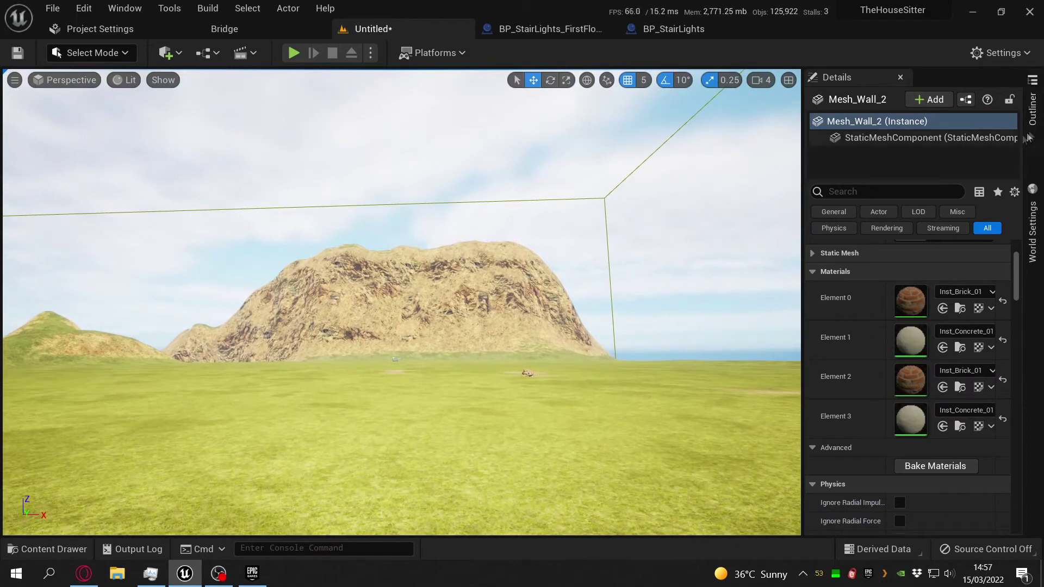
Sort the Outliner entries by visibility and frame Mesh_Wall_2 in the viewport.
click(1032, 108)
scroll(1022, 272, up, 2)
scroll(1023, 277, up, 4)
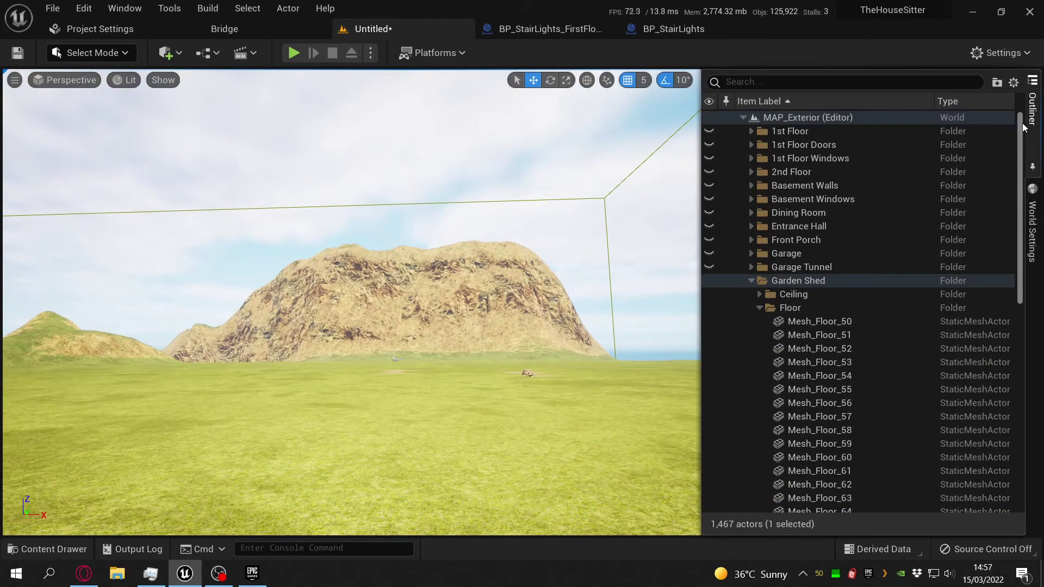
click(709, 101)
right_drag(631, 361, 772, 375)
key(f)
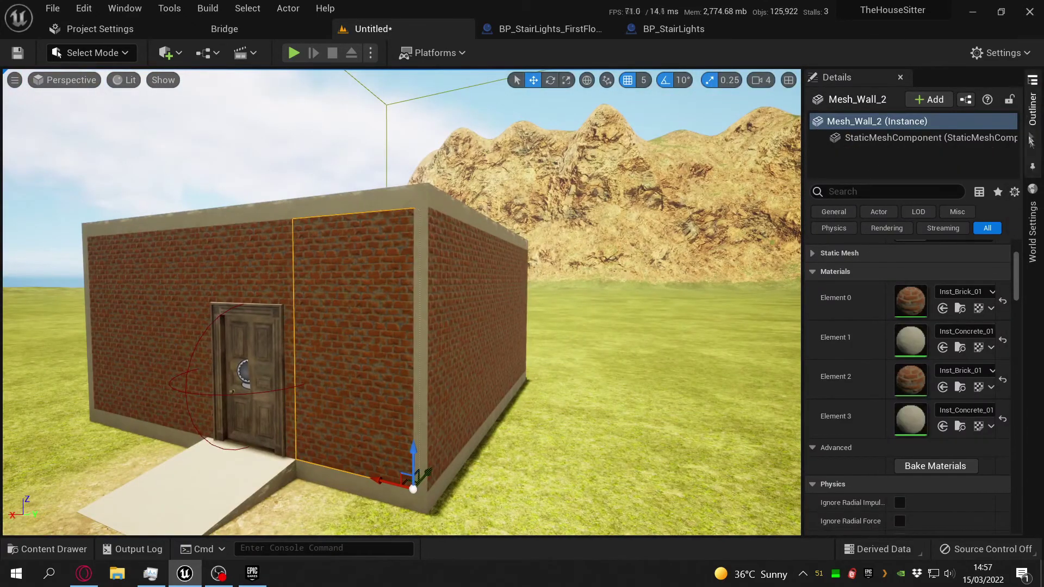
Make all actors of MAP_Exterior visible again and examine the house's front porch and entrance.
click(1031, 107)
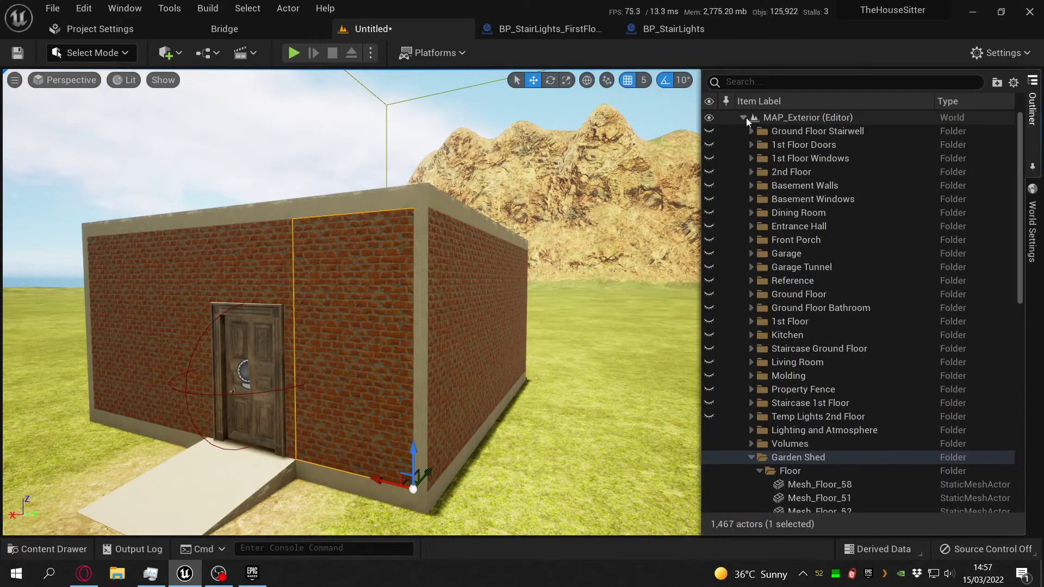
click(708, 103)
click(708, 103)
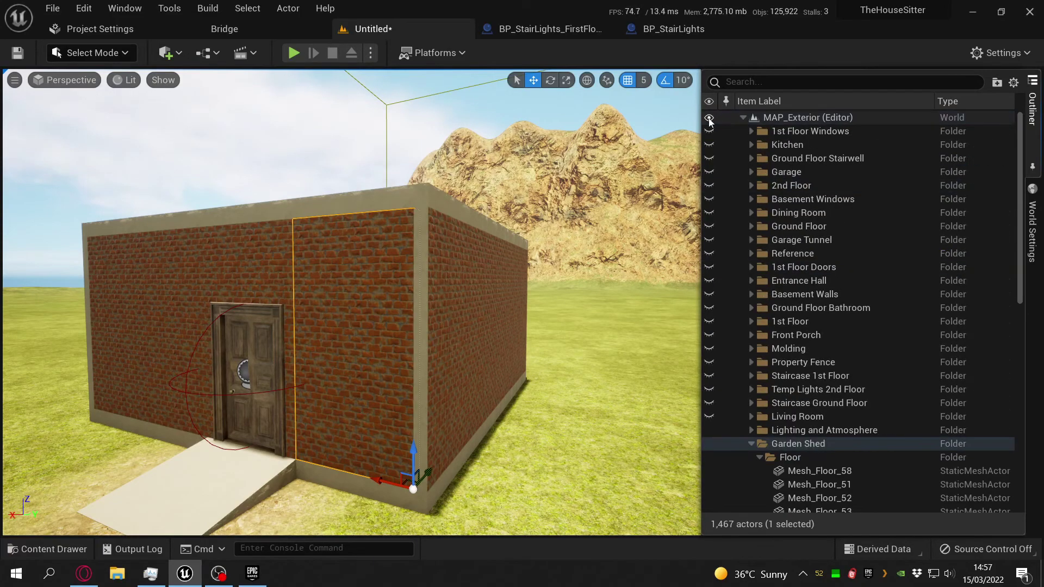
click(709, 118)
click(709, 119)
right_drag(587, 261, 408, 254)
key(e)
key(w)
key(a)
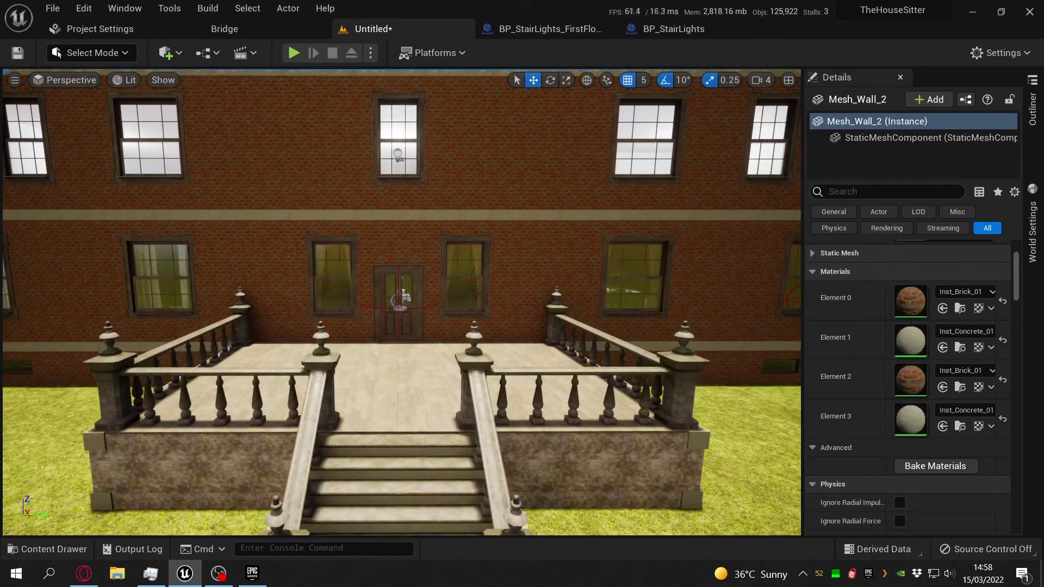